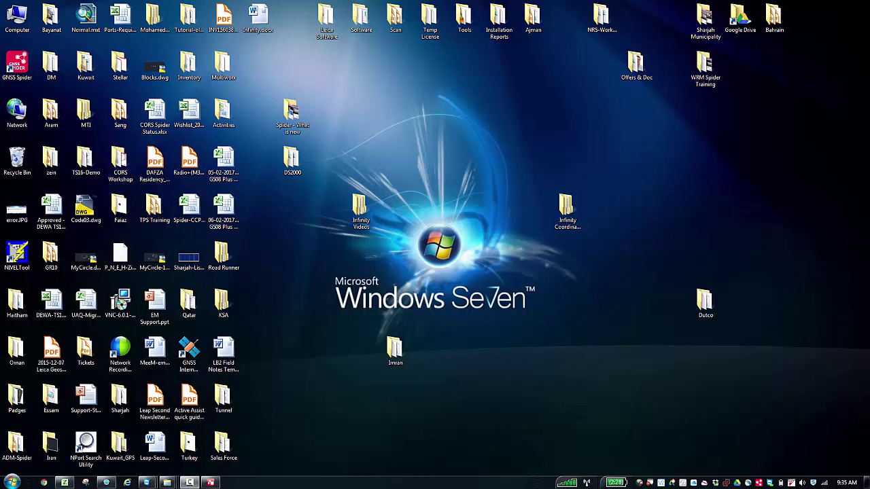
Switch to Leica Infinity and open the Coordinate System Manager in a maximized window
click(211, 482)
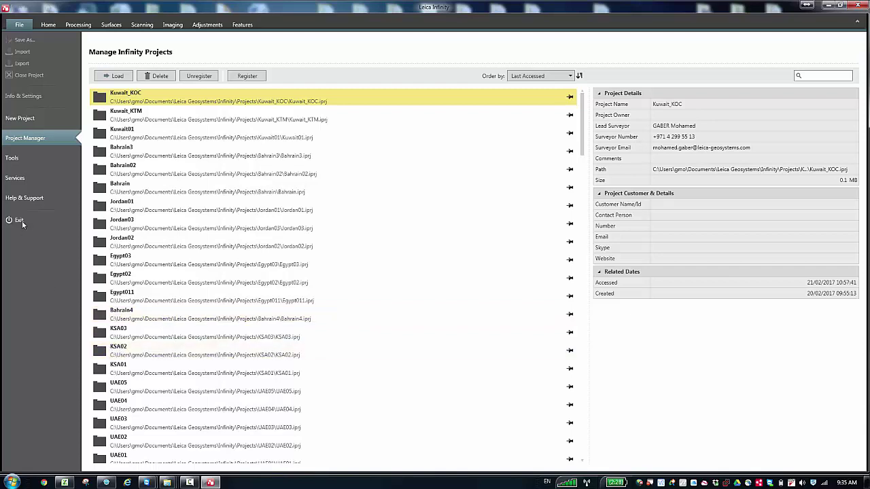
click(14, 160)
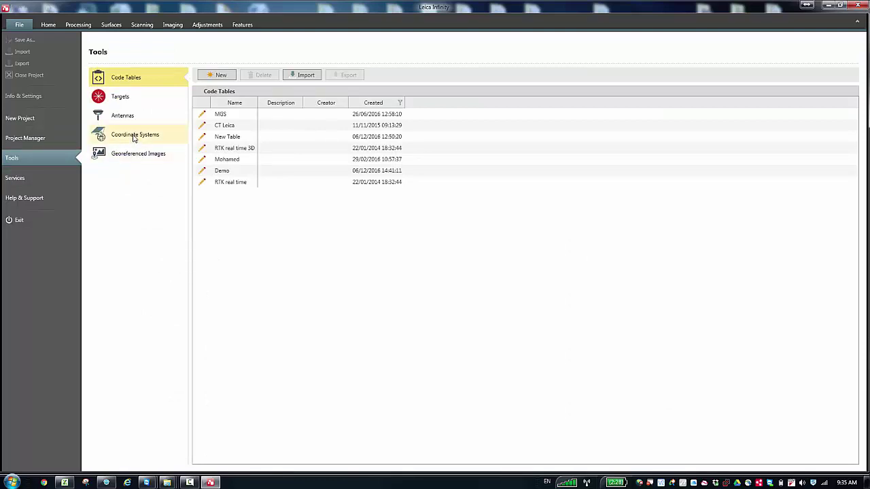
click(134, 136)
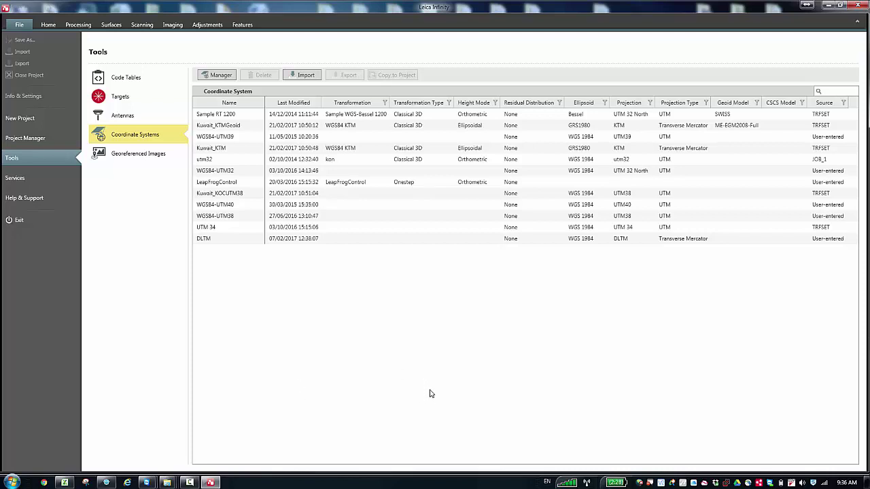
click(221, 76)
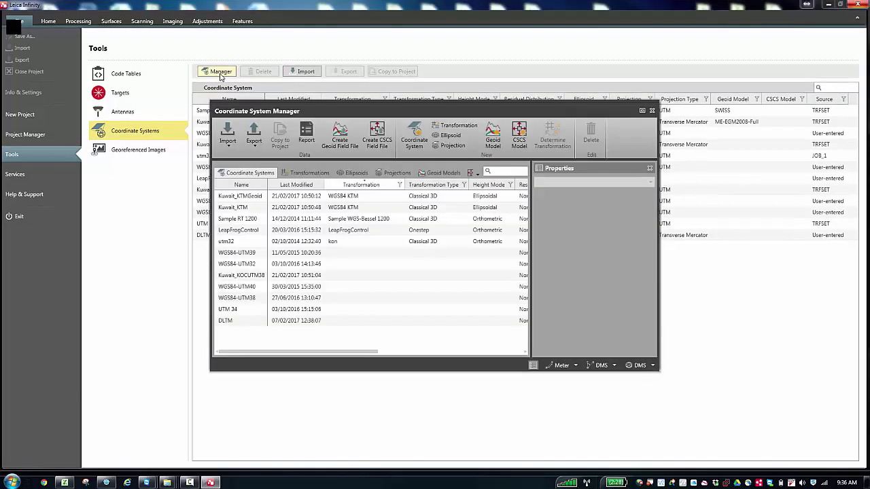
click(642, 113)
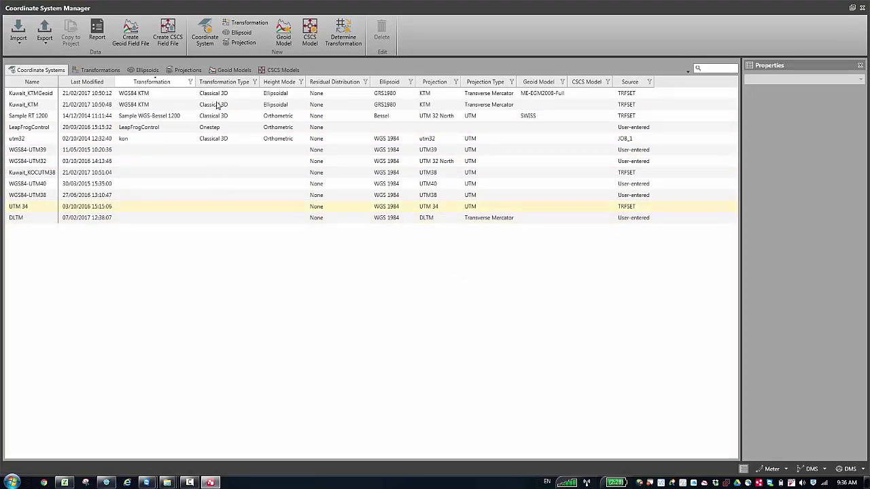
Start a new coordinate system named Test, accepting the change to the Windows 7 Basic color scheme
click(208, 35)
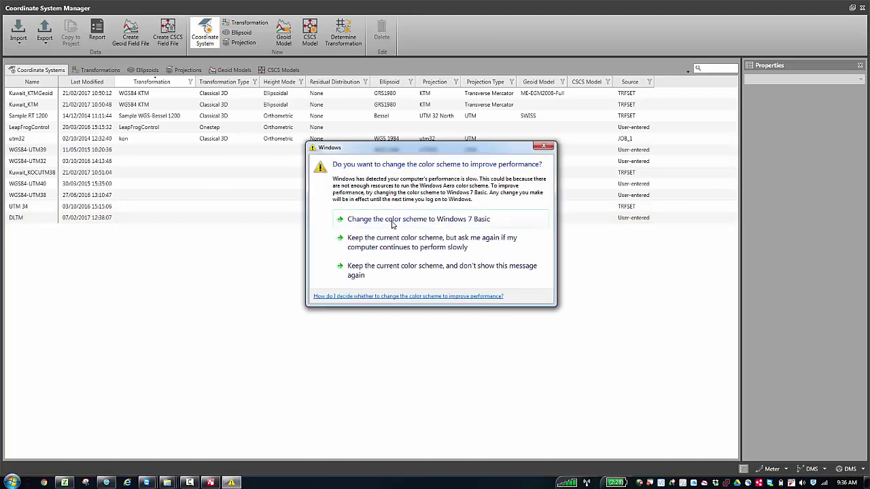
click(392, 224)
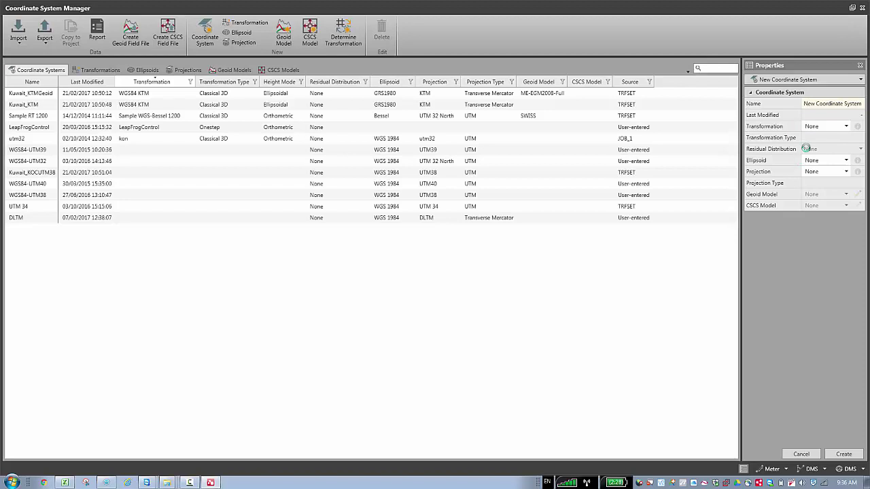
drag(817, 103, 836, 96)
key(ctrl+a)
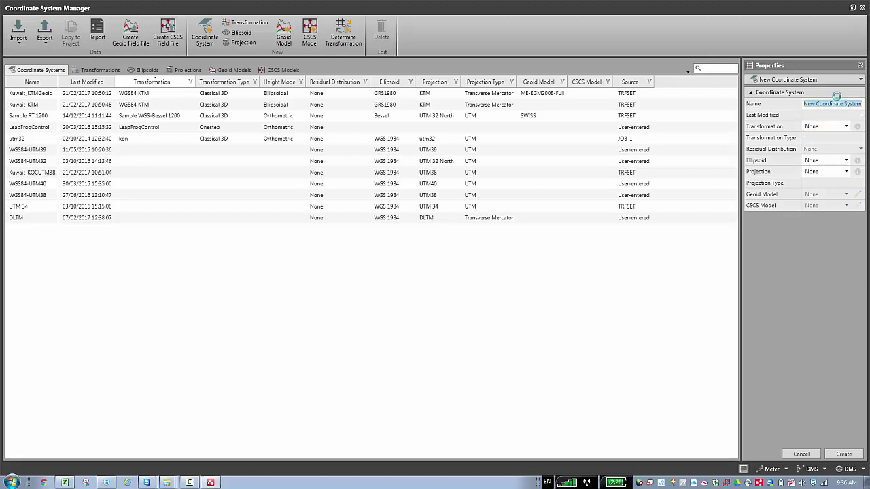
text(Test)
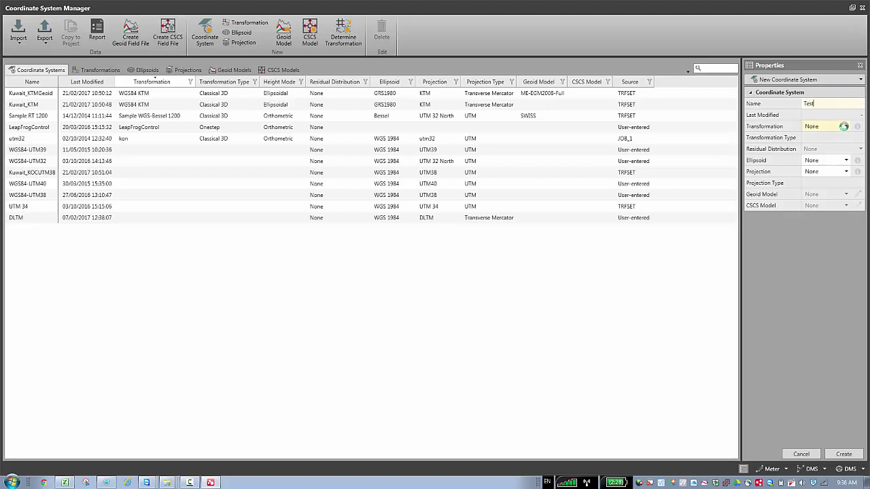
Create the coordinate system with transformation WGS84 KTM, ellipsoid Clarke 1880 and projection KTM
click(844, 126)
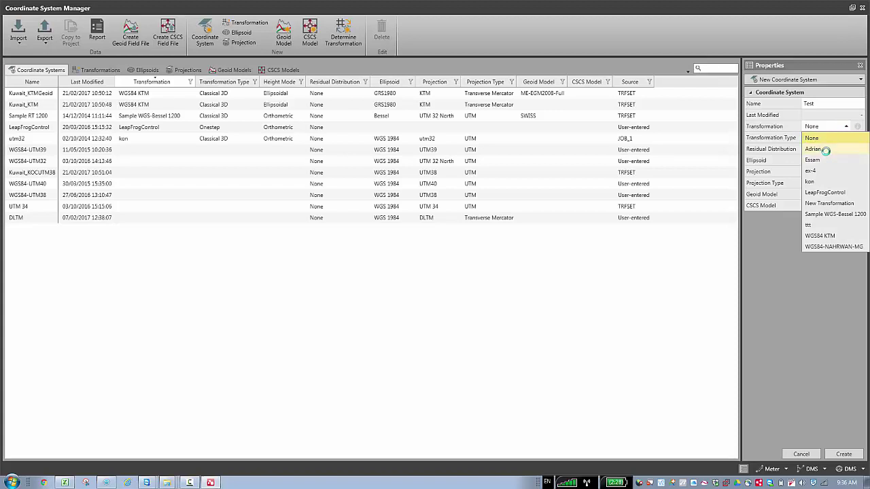
click(831, 235)
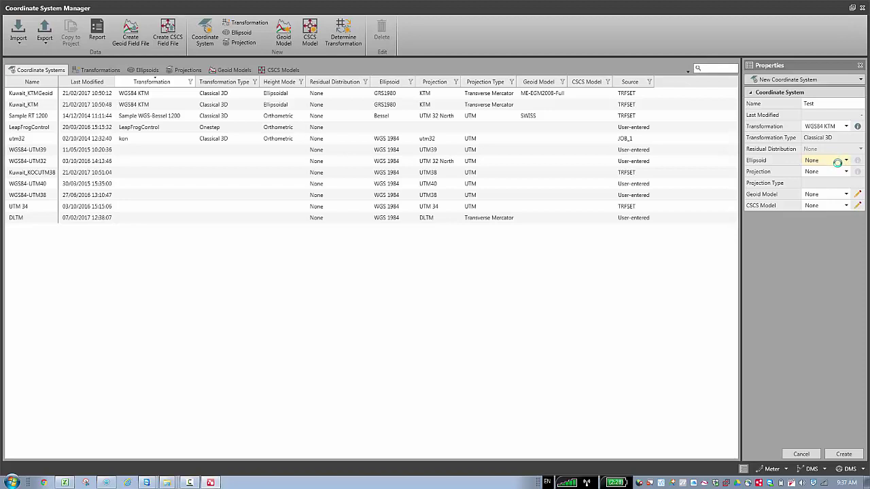
click(837, 162)
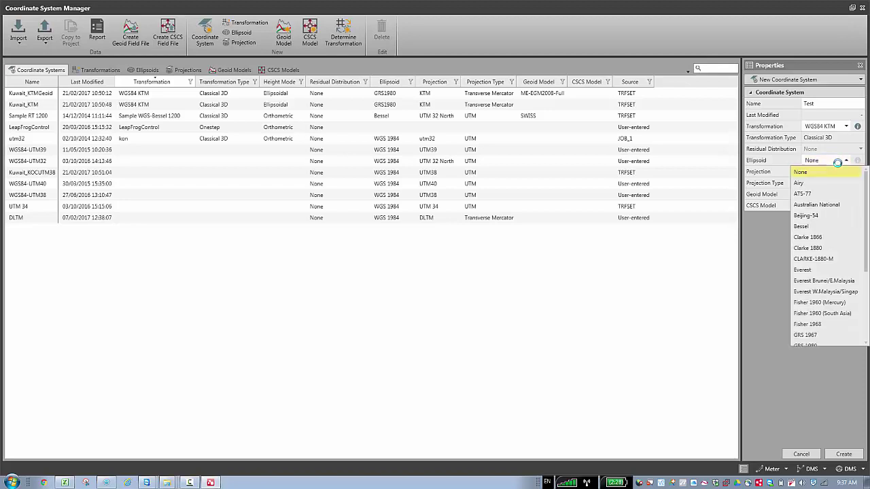
click(821, 248)
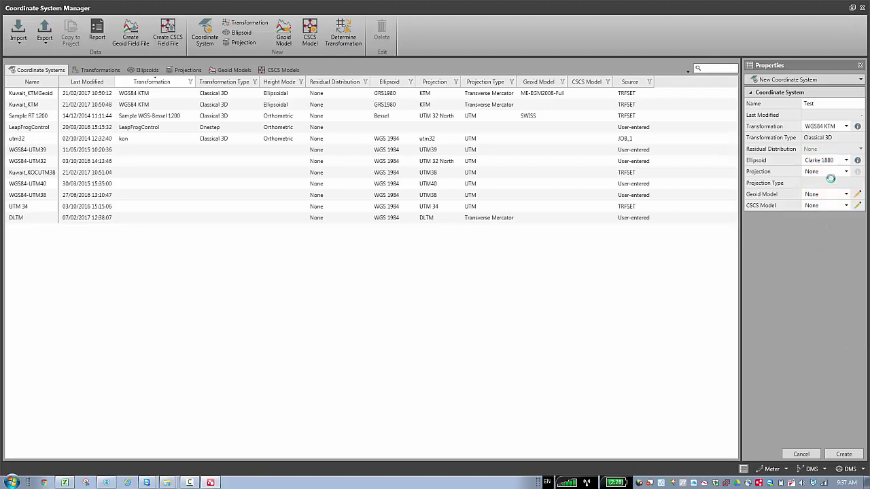
click(831, 173)
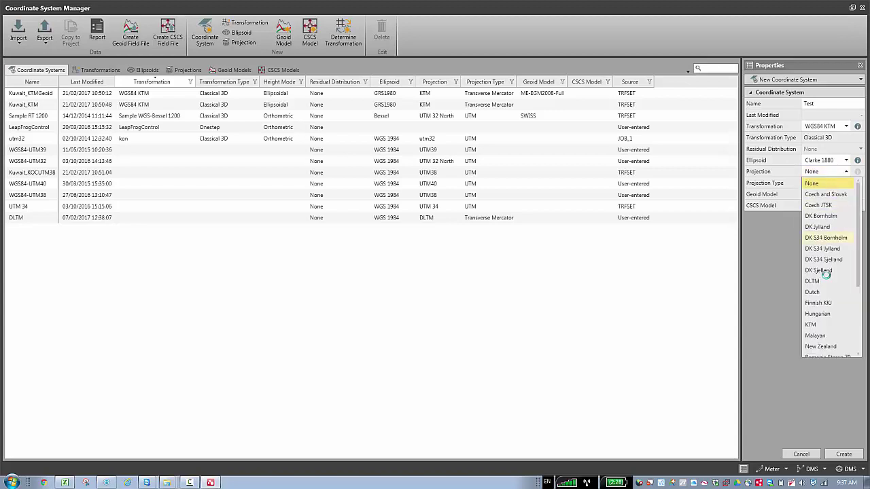
click(822, 324)
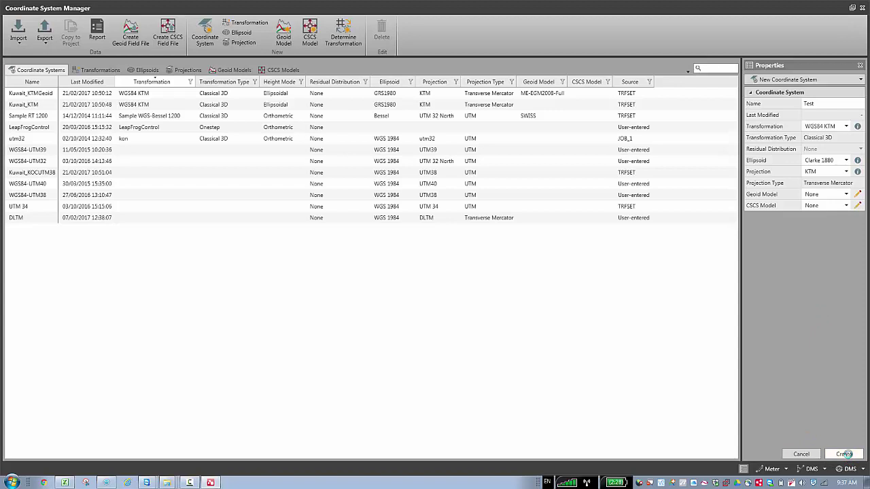
click(844, 454)
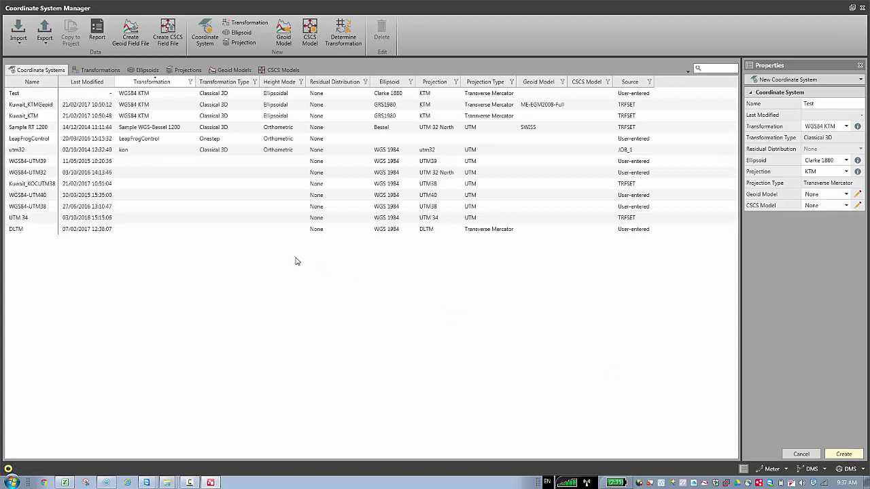
Delete the Test coordinate system
click(29, 95)
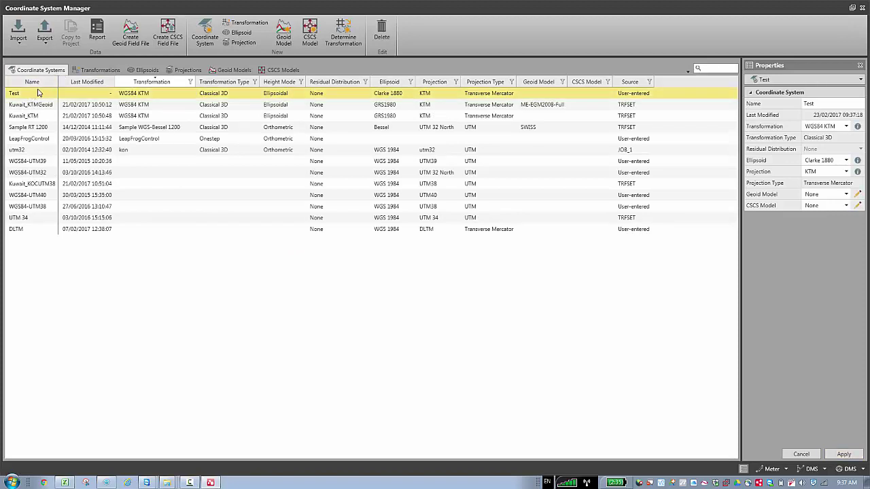
right_click(37, 99)
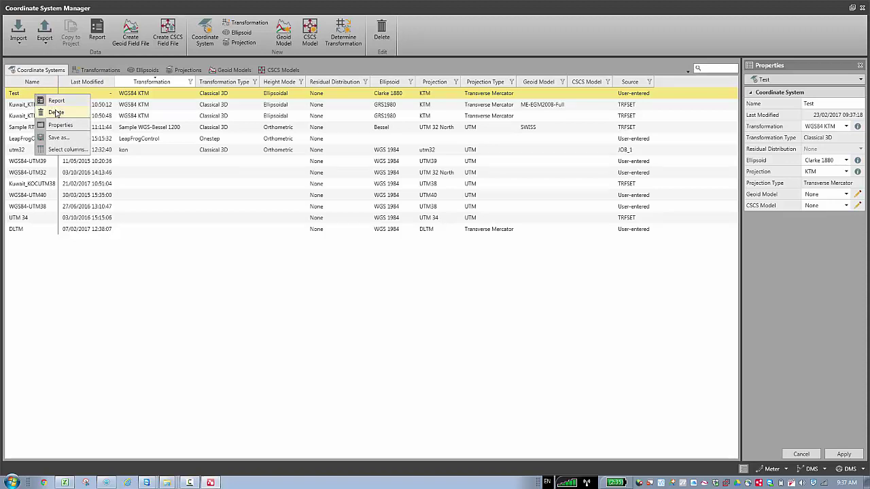
click(58, 113)
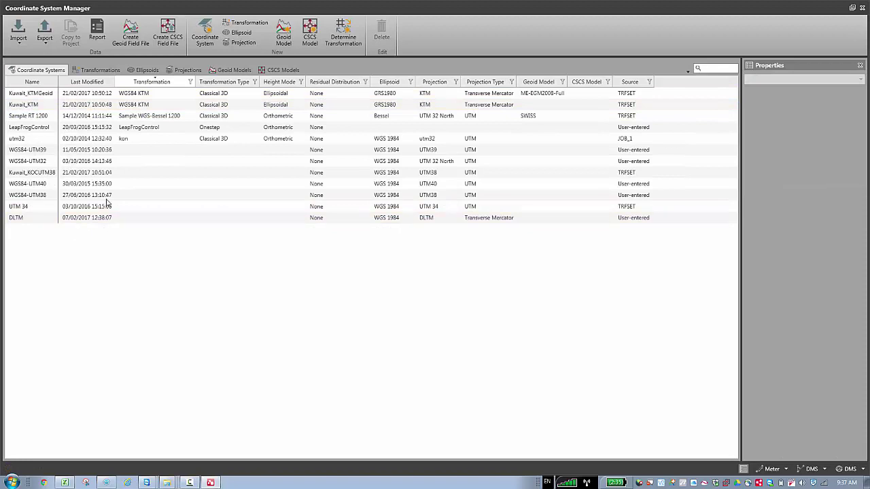
Examine the Kuwait_KTMGeoid coordinate system and the properties of the Sample WGS-Bessel 1200 and WGS84 KTM transformations
click(89, 93)
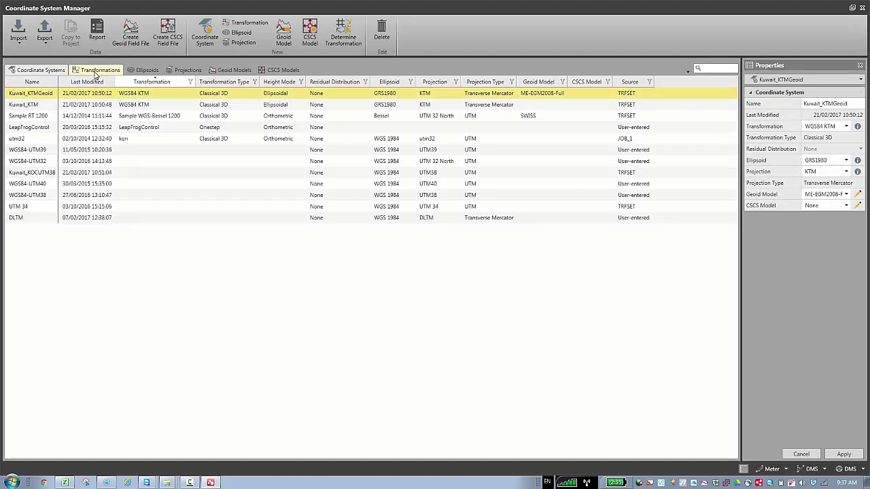
click(96, 70)
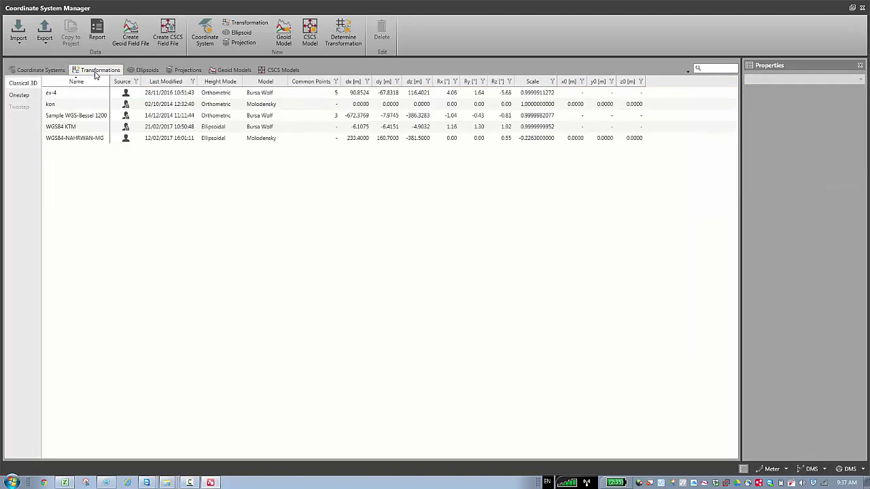
click(83, 117)
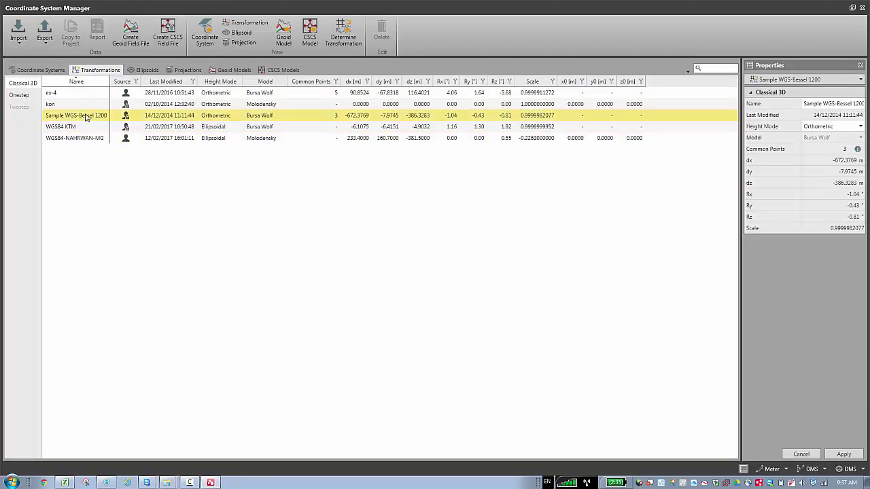
right_click(87, 118)
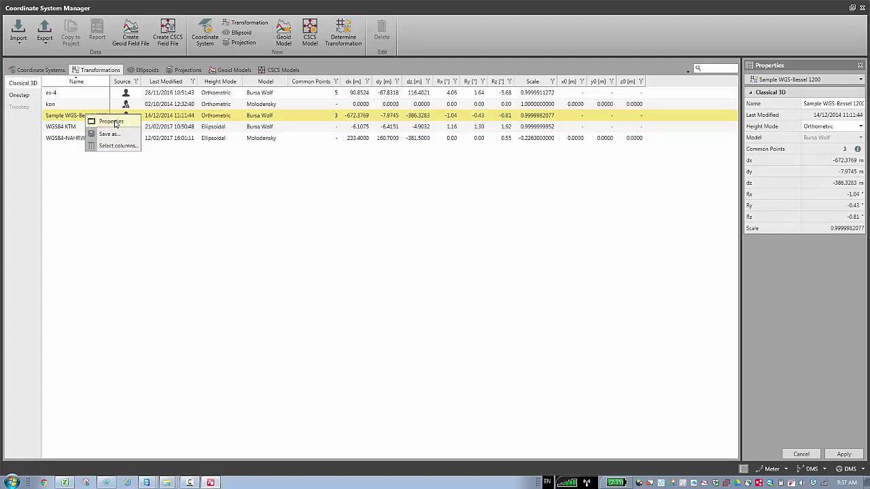
click(115, 124)
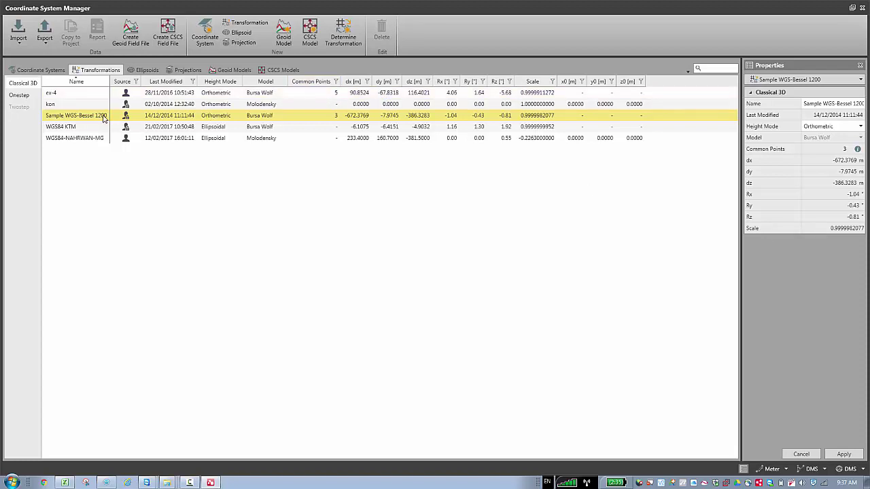
click(68, 130)
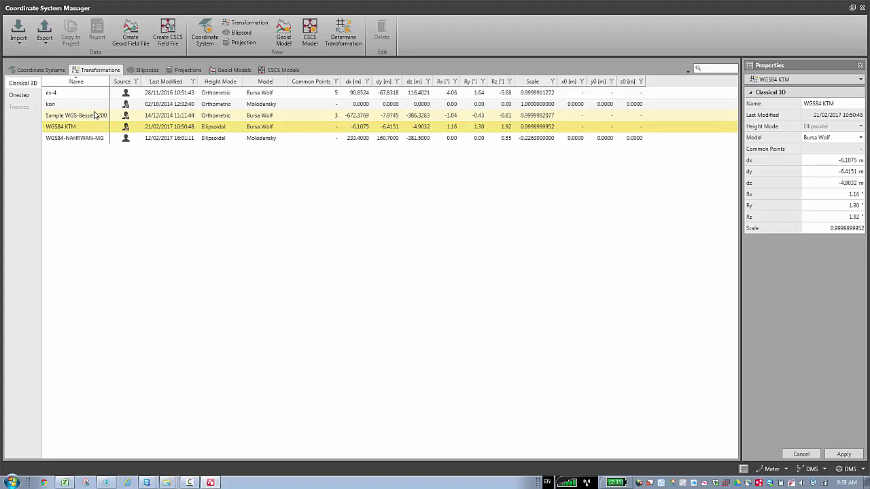
click(95, 115)
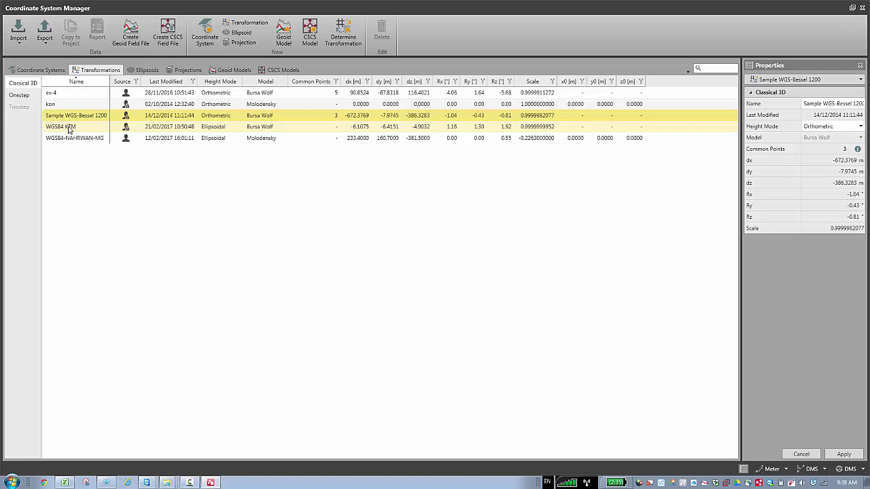
click(69, 127)
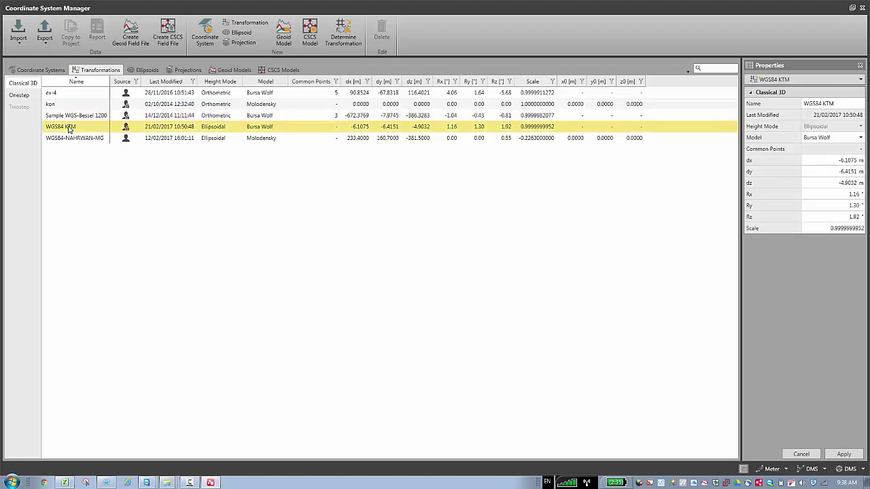
click(802, 454)
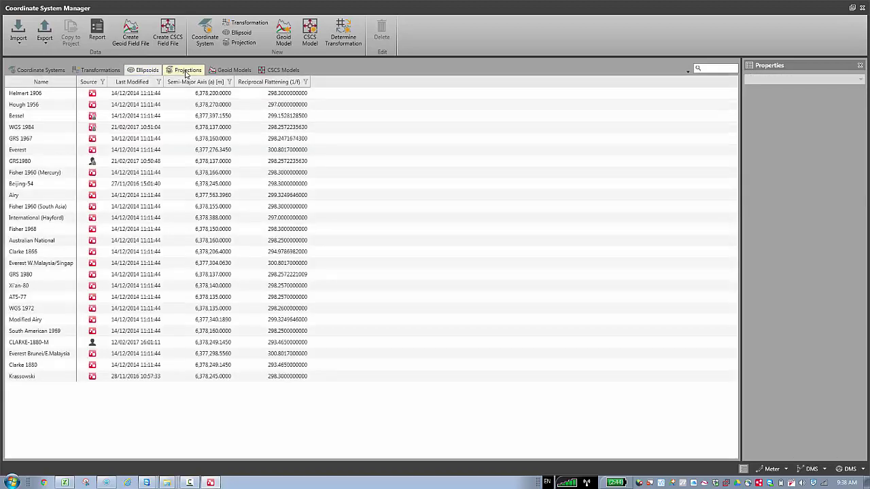
Review the projections, geoid models and CSCS models, ending on the coordinate systems list with the manager window restored to its smaller size
click(185, 70)
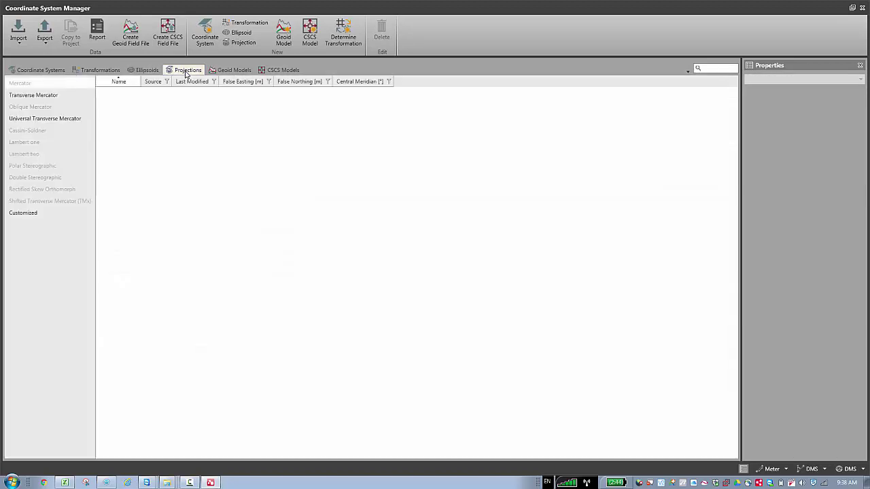
click(235, 72)
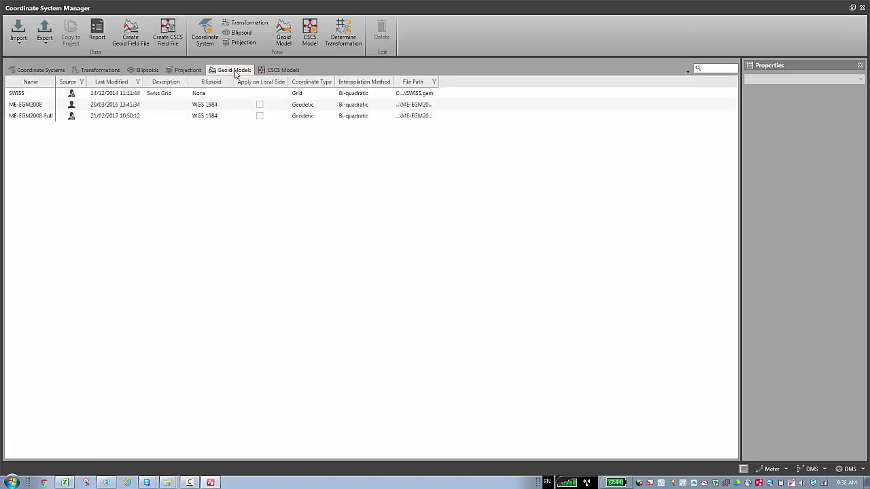
click(284, 72)
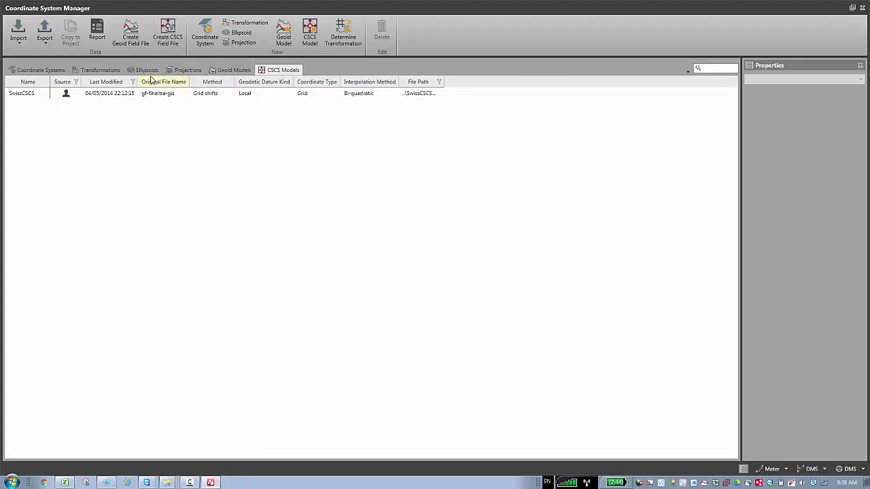
click(38, 71)
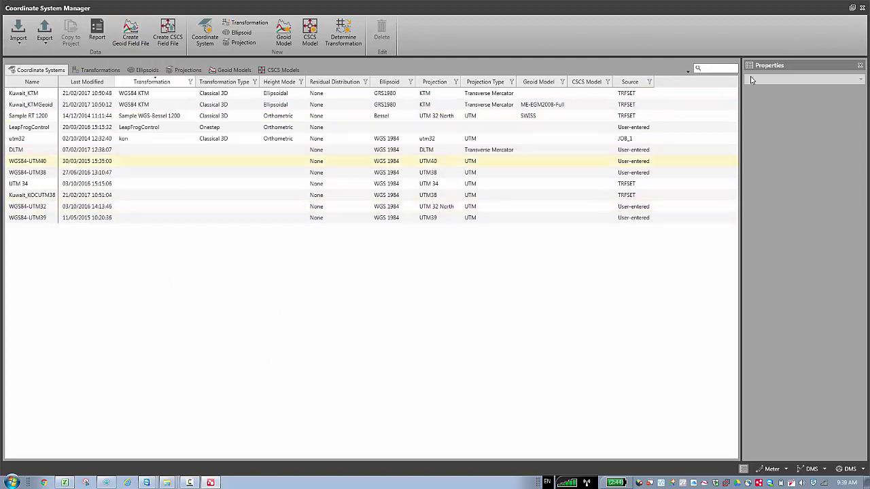
click(851, 8)
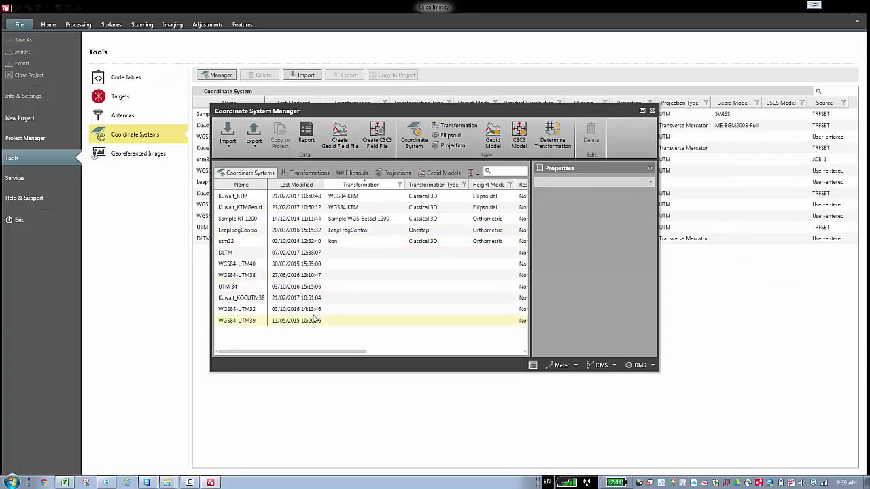
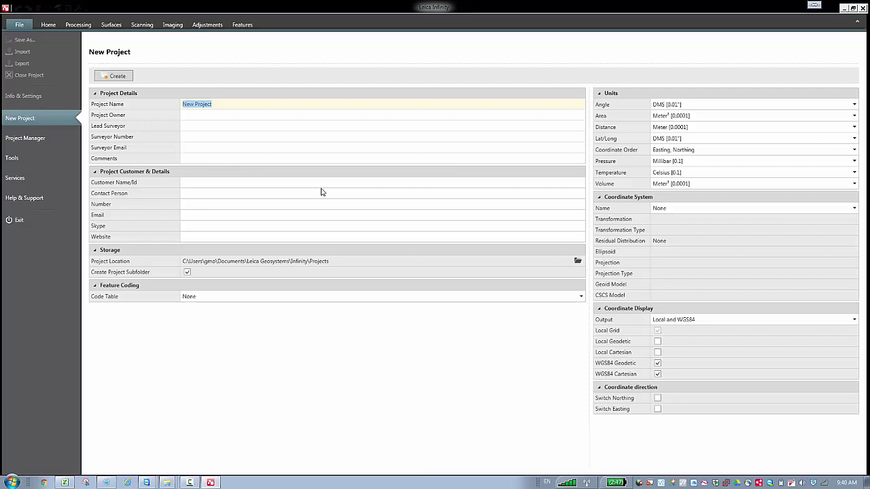
Create a project named Test-Video with the coordinate system set to None
text(Test-Video)
click(721, 209)
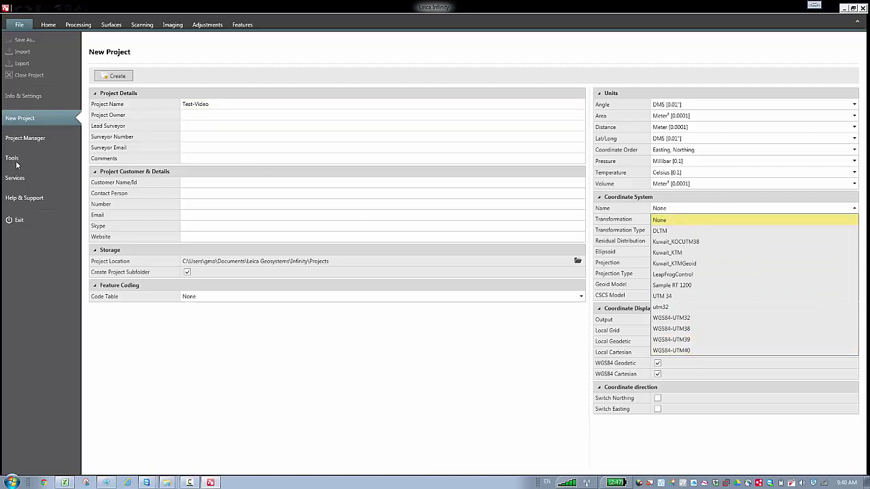
click(661, 222)
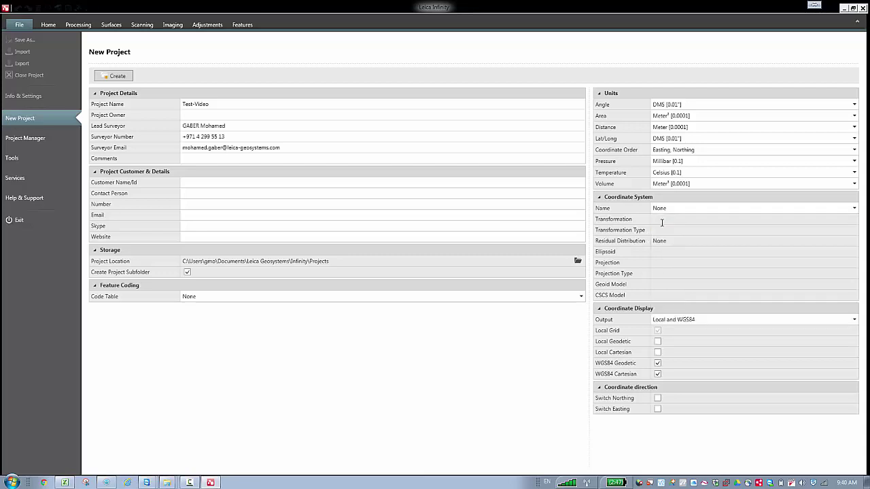
click(109, 77)
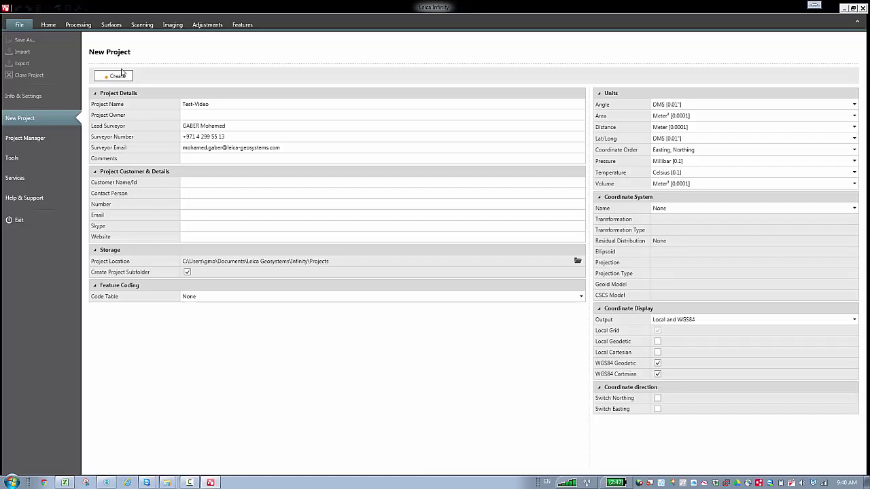
click(122, 74)
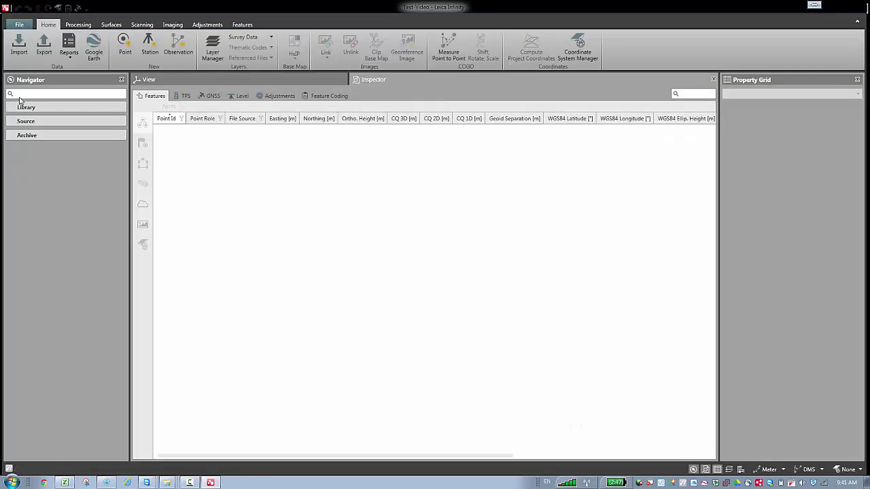
Copy the WGS84-UTM40 coordinate system from the global coordinate systems into the Test-Video project and return to the project's Inspector
click(20, 25)
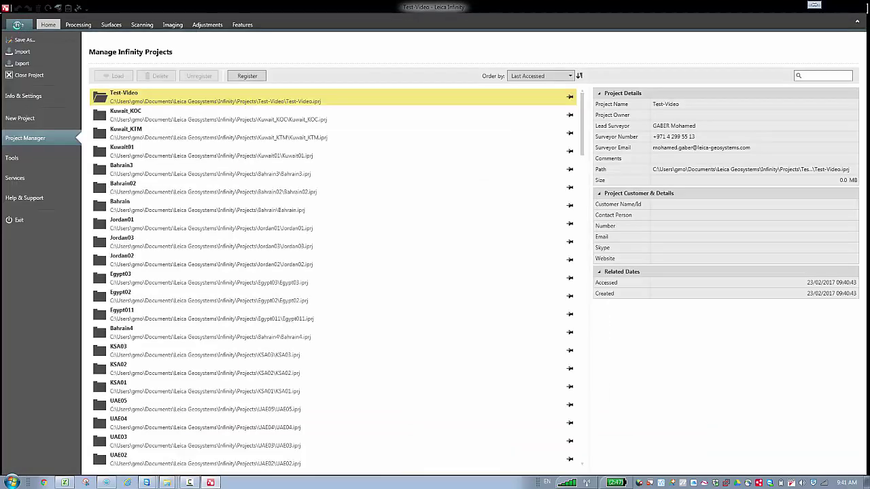
click(12, 158)
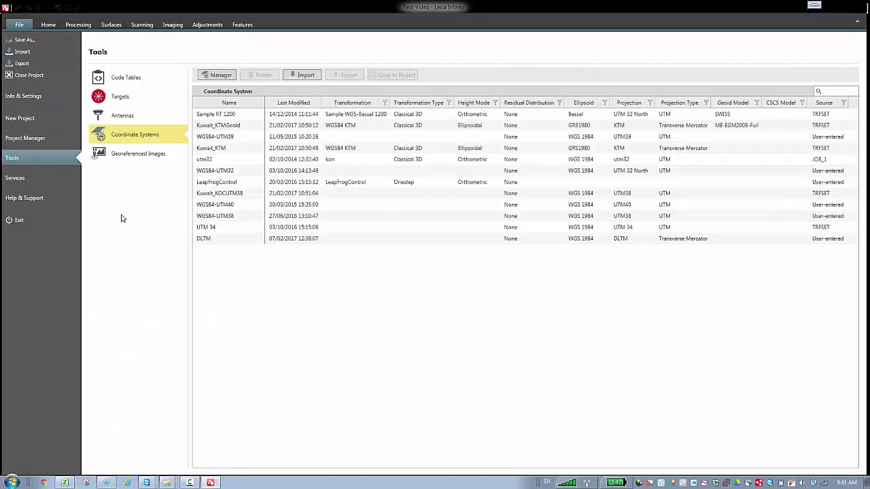
click(227, 205)
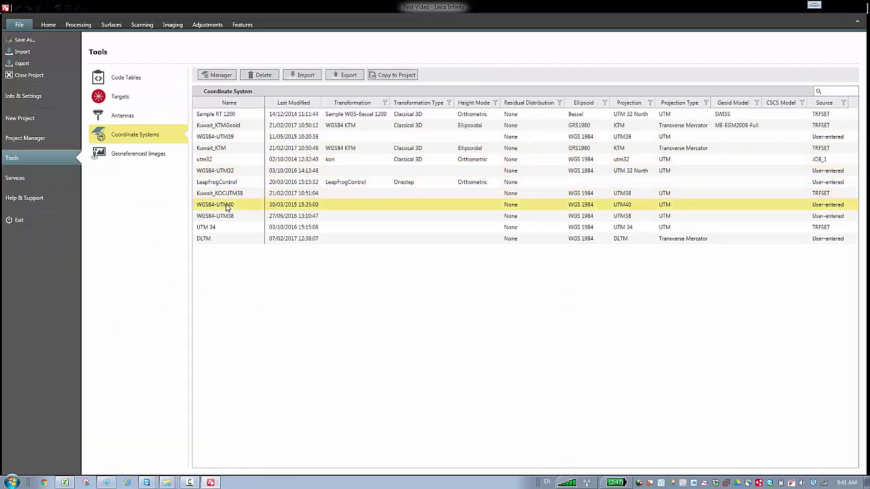
click(385, 76)
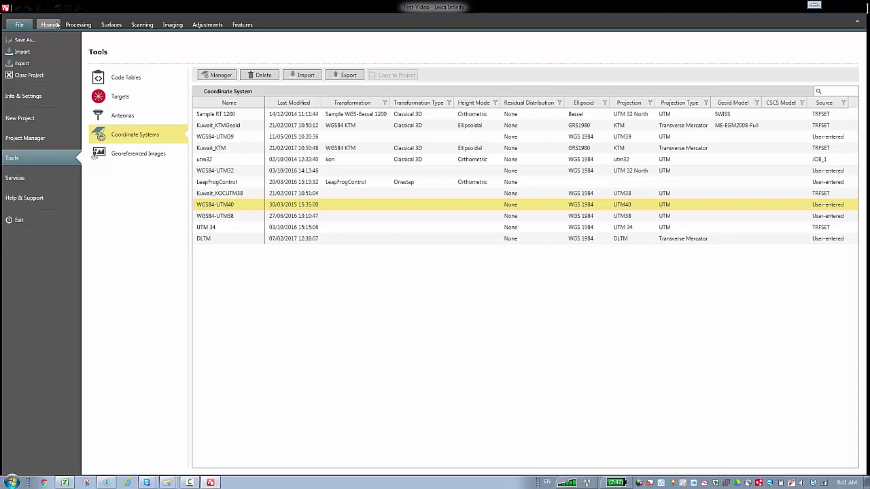
click(57, 25)
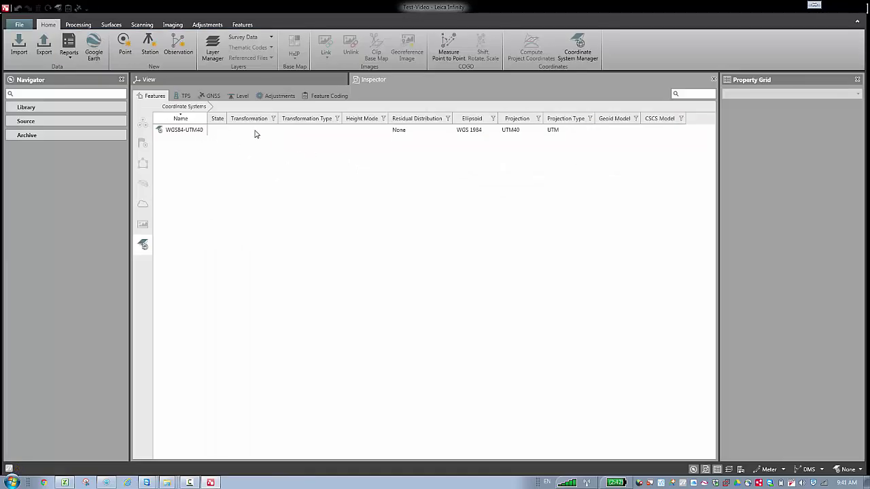
Check the project's WGS84-UTM40 coordinate system in the Inspector and in the maximized Coordinate System Manager
click(189, 133)
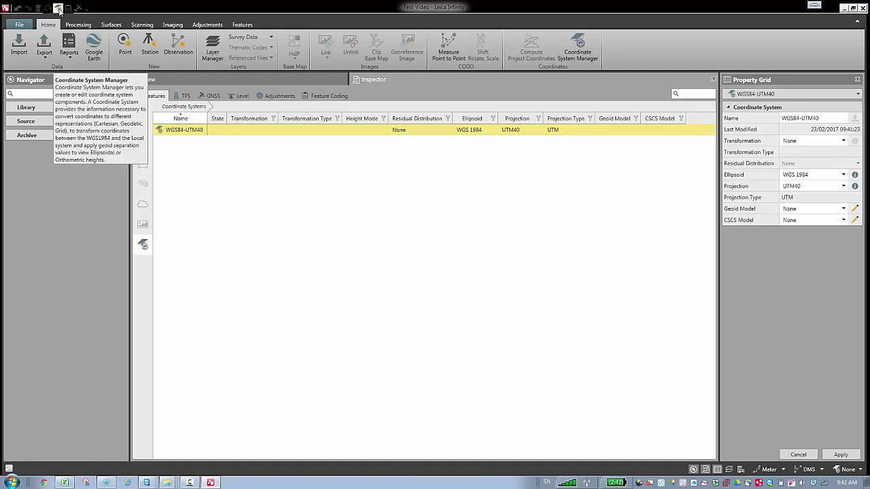
click(59, 9)
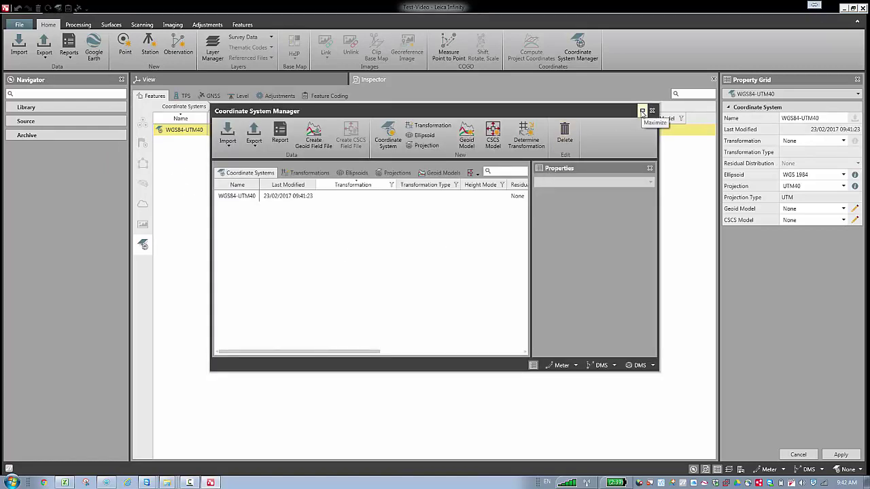
click(642, 112)
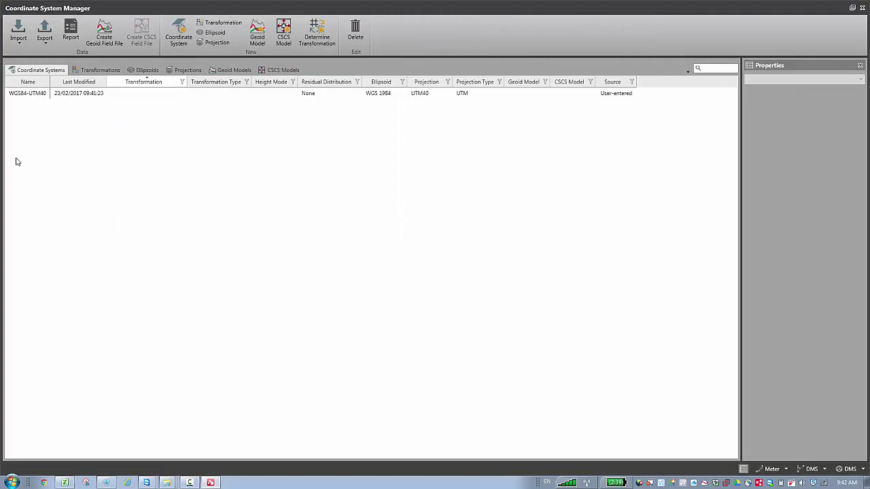
click(51, 95)
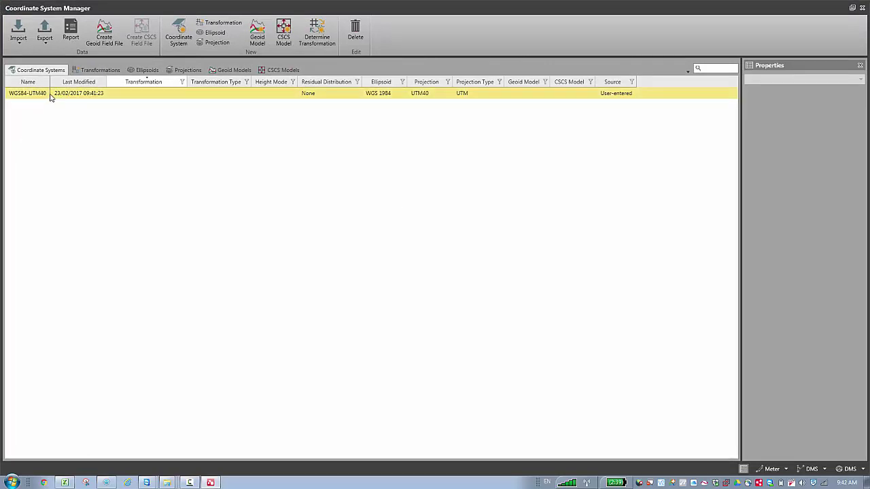
Review the project's transformations, ellipsoids and the UTM40 projection's parameters, then close the Coordinate System Manager
click(100, 71)
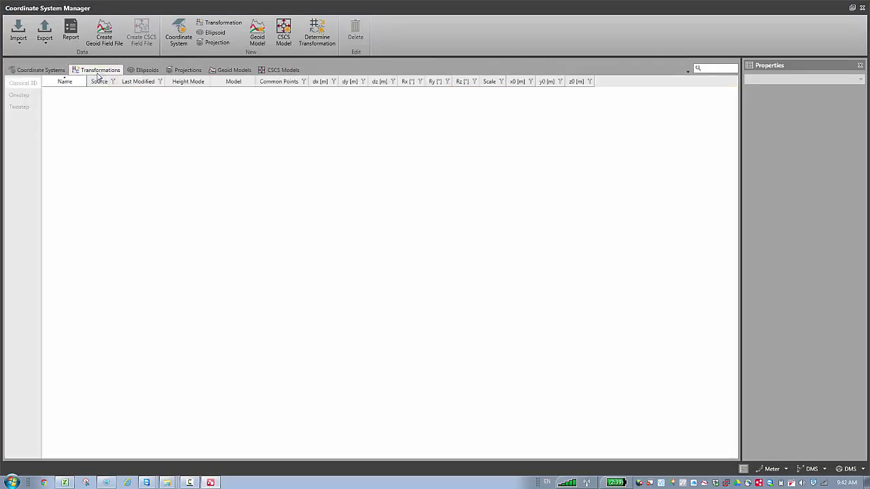
click(147, 73)
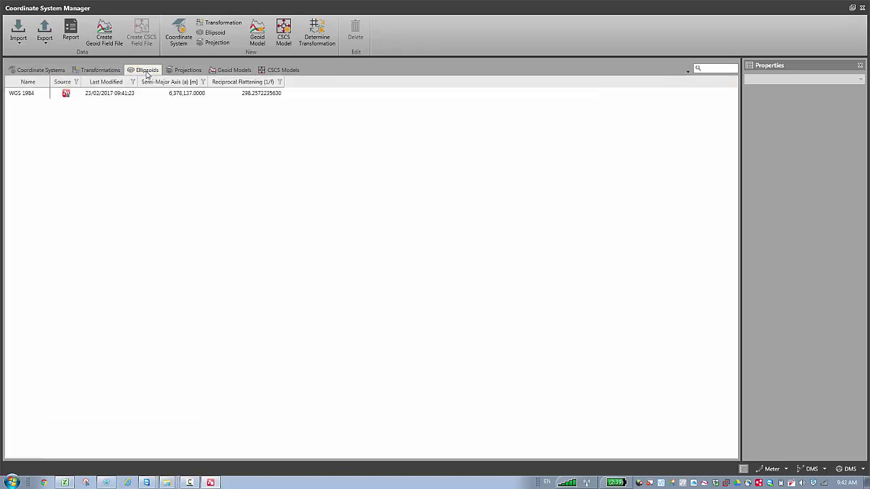
click(194, 72)
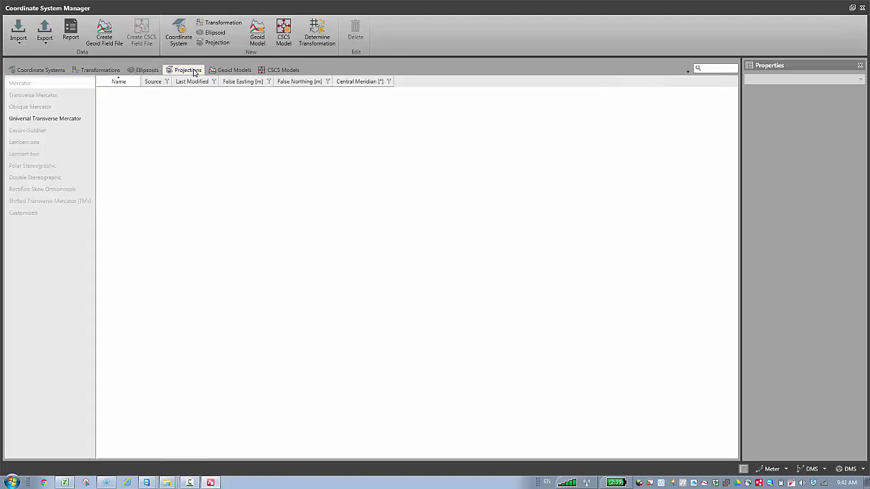
click(52, 121)
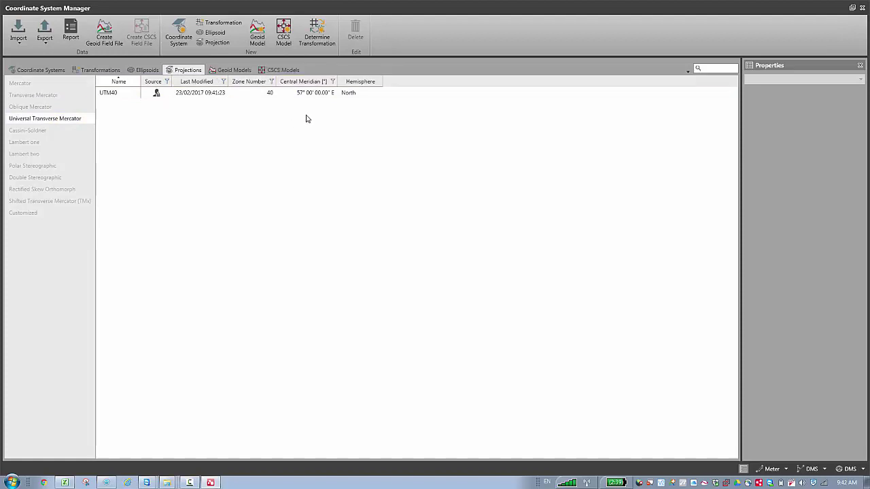
click(124, 92)
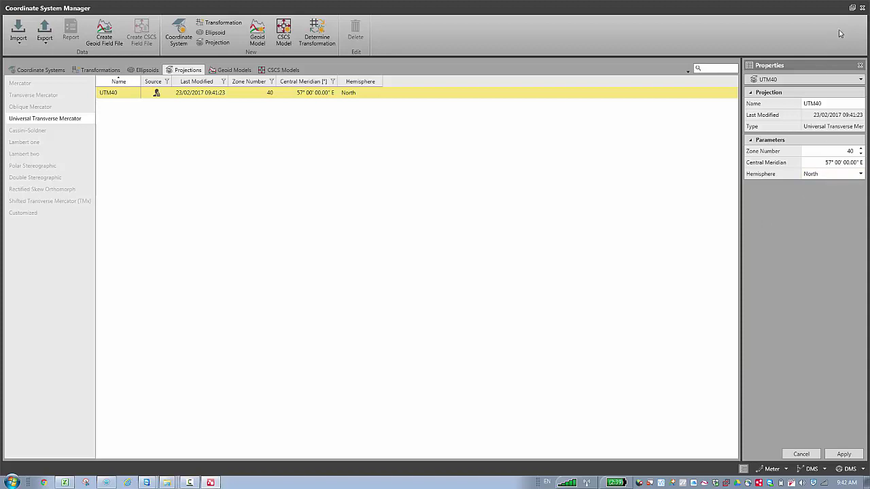
click(861, 8)
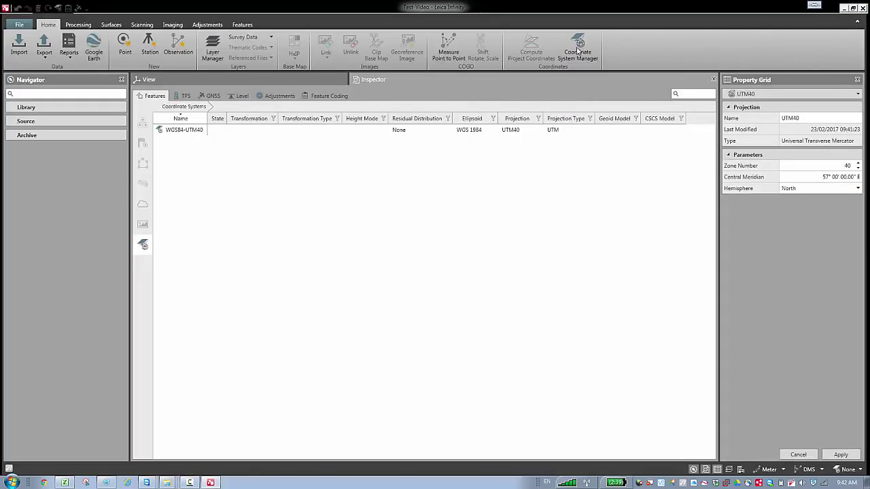
Reopen the Coordinate System Manager, check the properties and available actions for WGS84-UTM40, and close the manager
double_click(181, 132)
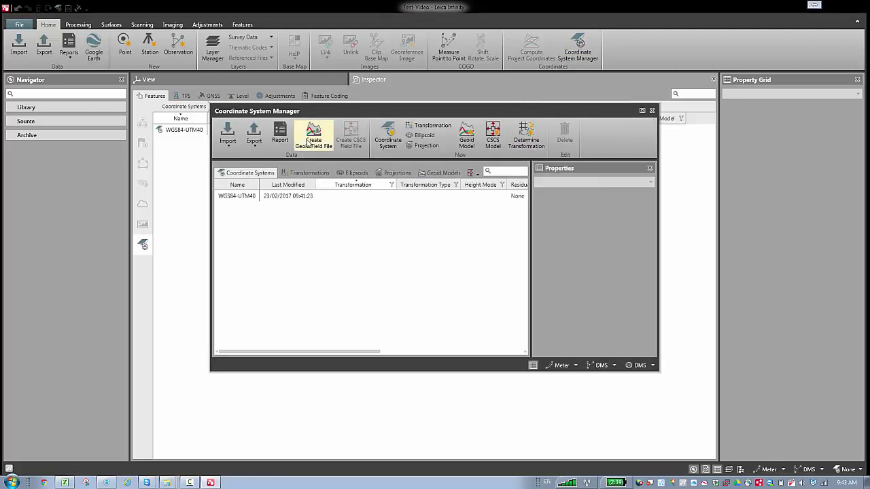
click(286, 196)
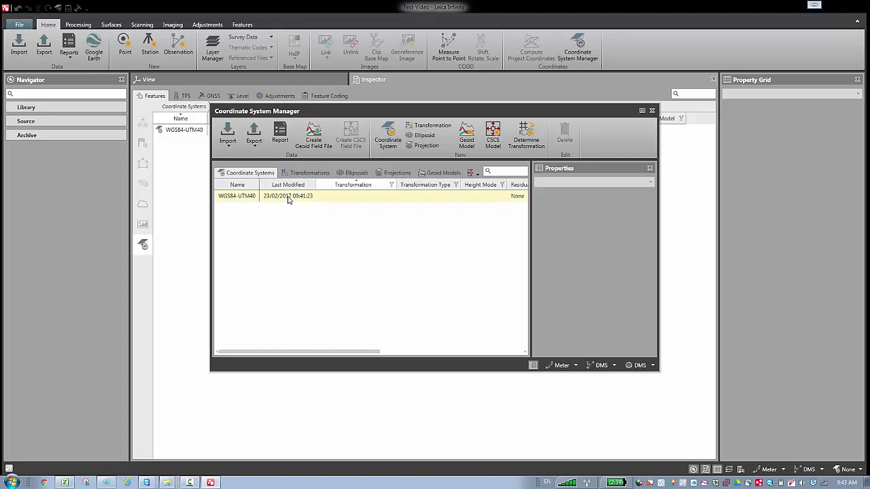
right_click(289, 197)
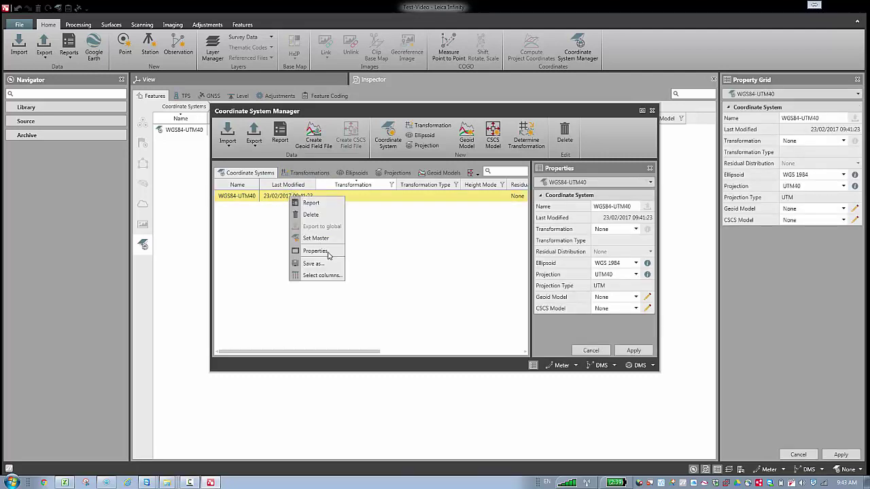
click(333, 299)
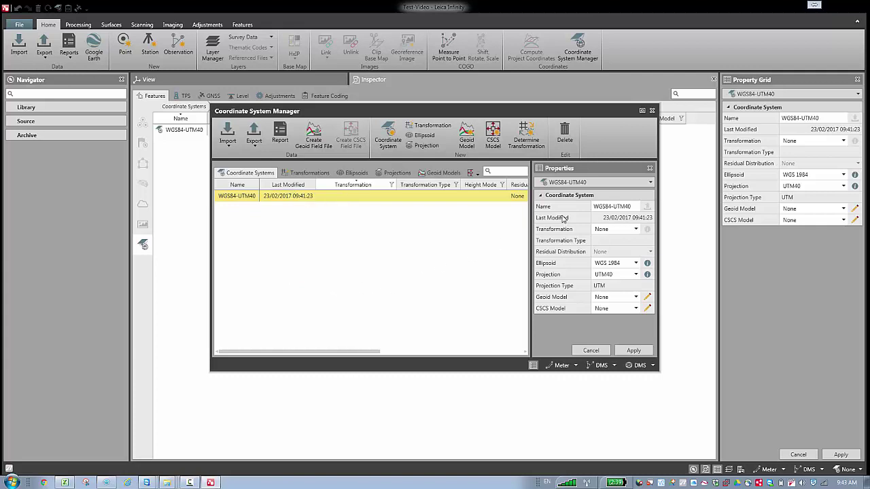
click(651, 111)
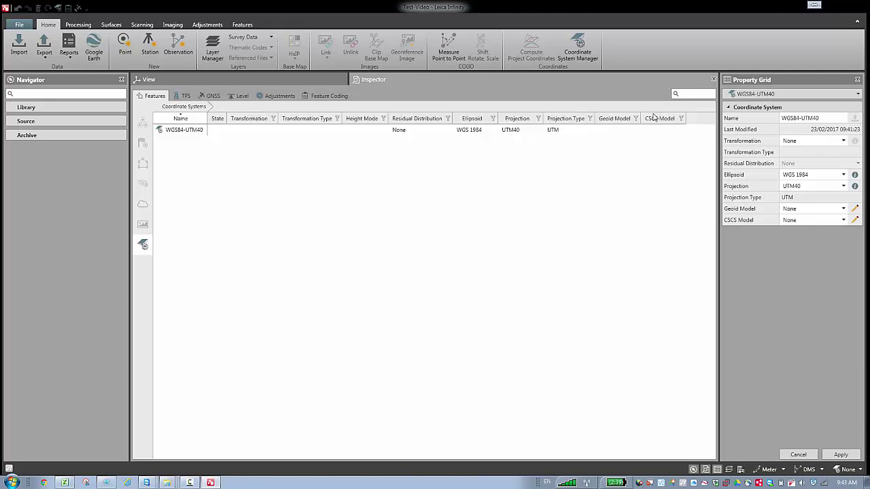
click(458, 240)
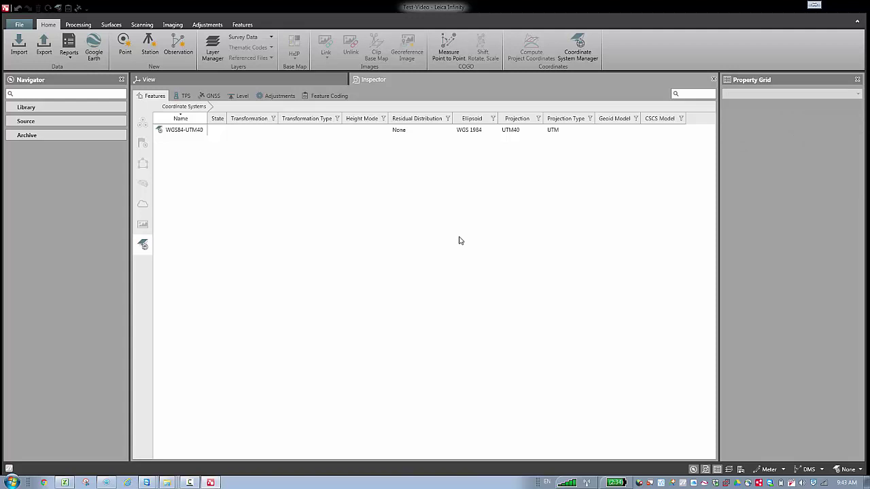
View the list of global coordinate systems again and return to the project's Inspector
click(20, 25)
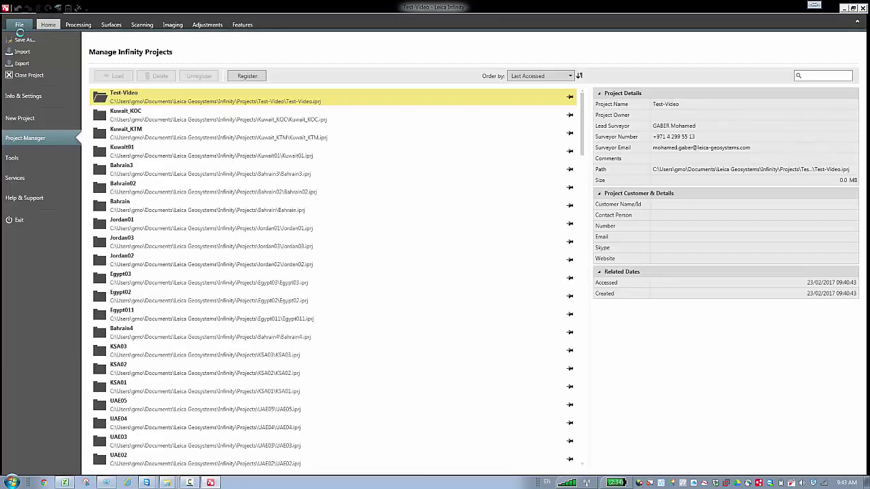
click(18, 160)
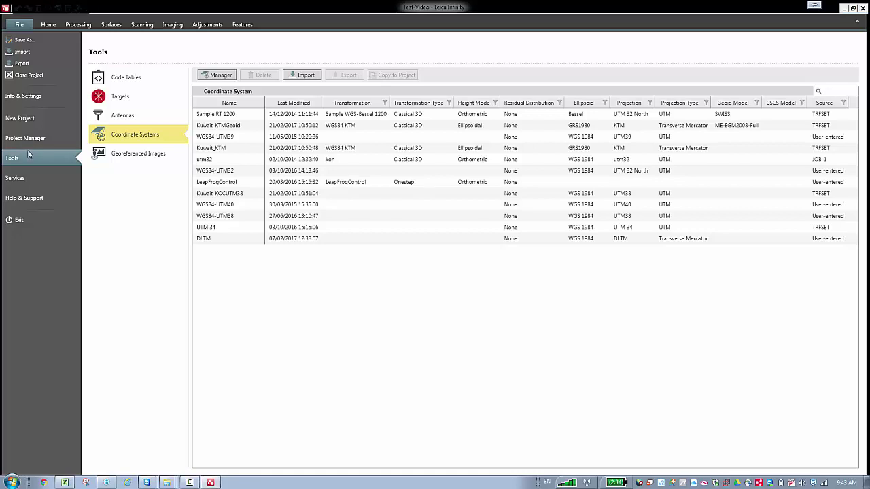
click(48, 25)
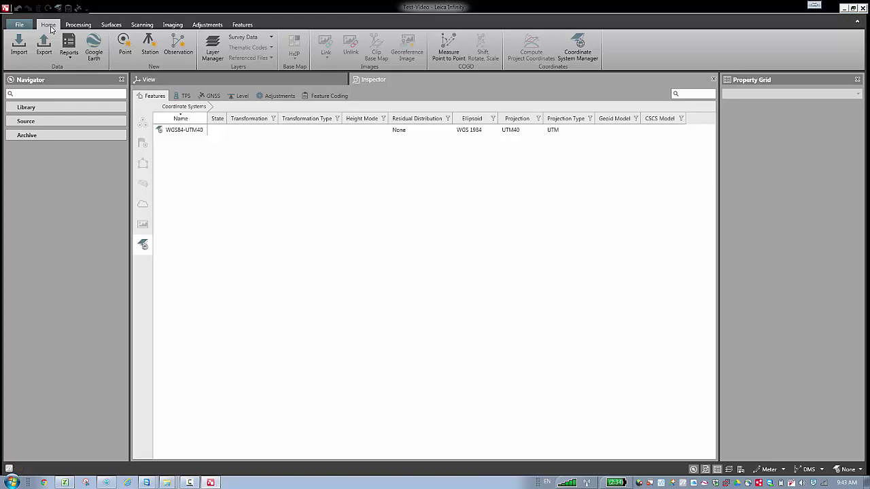
Start a raw data import and browse to the Infinity Videos folder on the Desktop
click(20, 46)
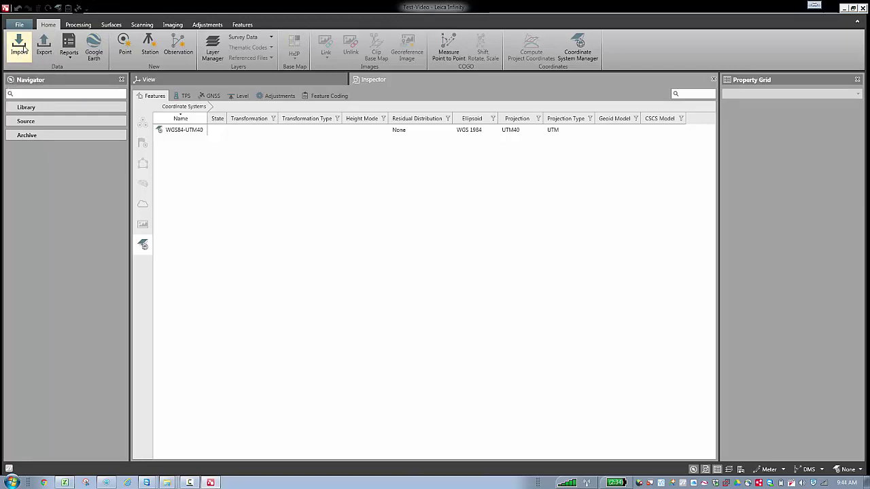
click(20, 46)
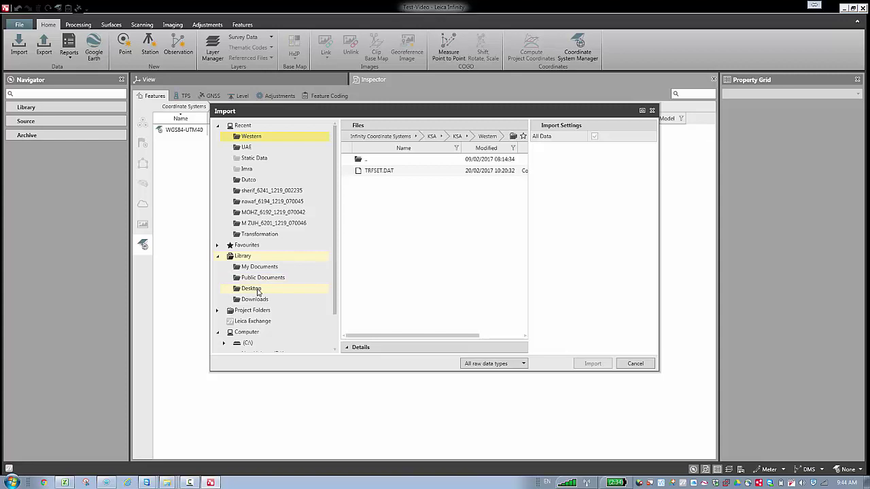
click(255, 289)
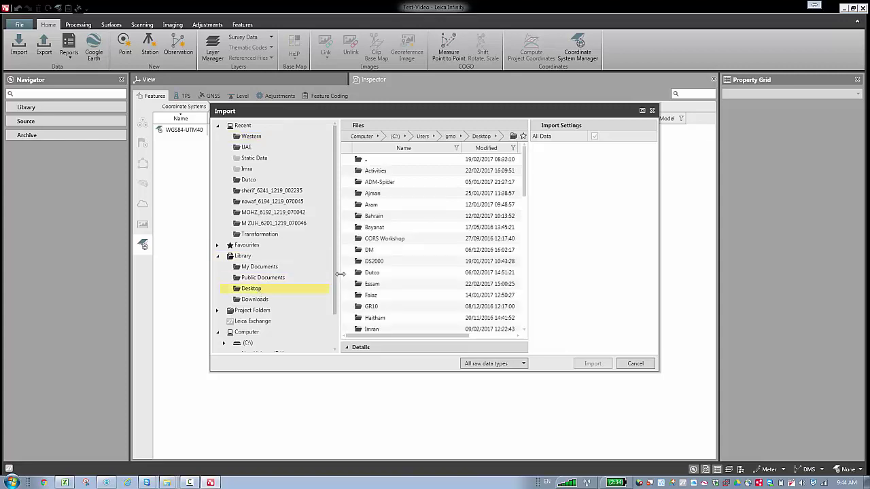
click(384, 272)
key(Down)
key(Down)
key(Down)
key(Down)
key(Down)
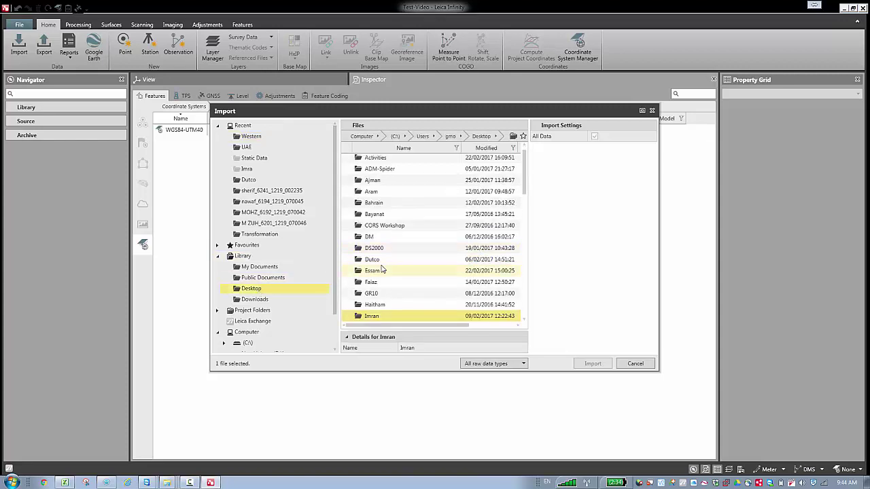
scroll(381, 277, down, 2)
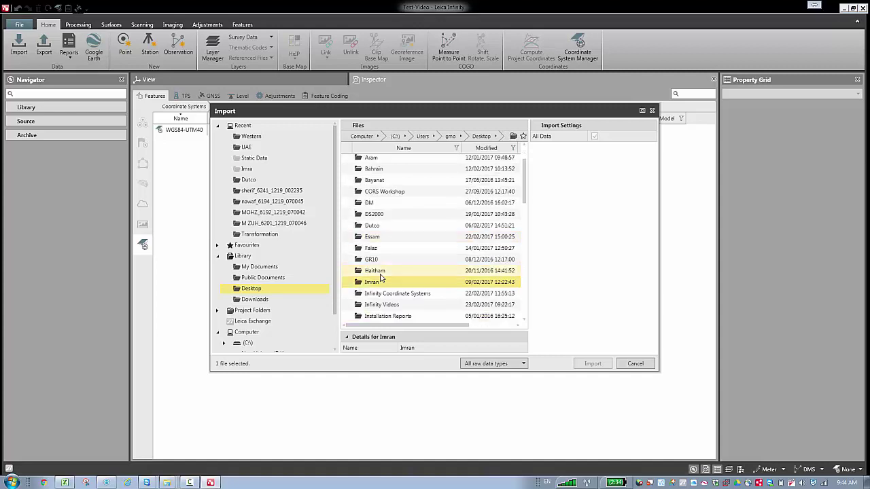
click(379, 272)
double_click(379, 272)
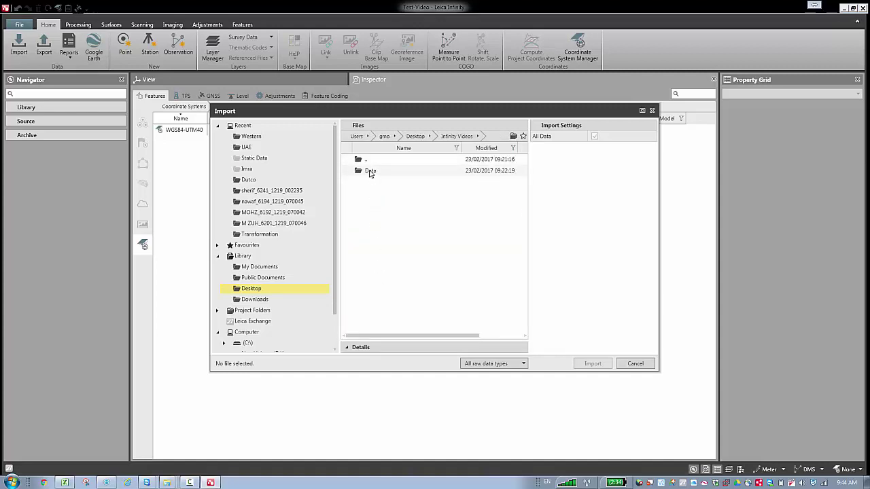
Import the M ZUH job, including its GNSS raw data, from the Data > Site Data > Static > DBX folder
double_click(370, 172)
double_click(367, 171)
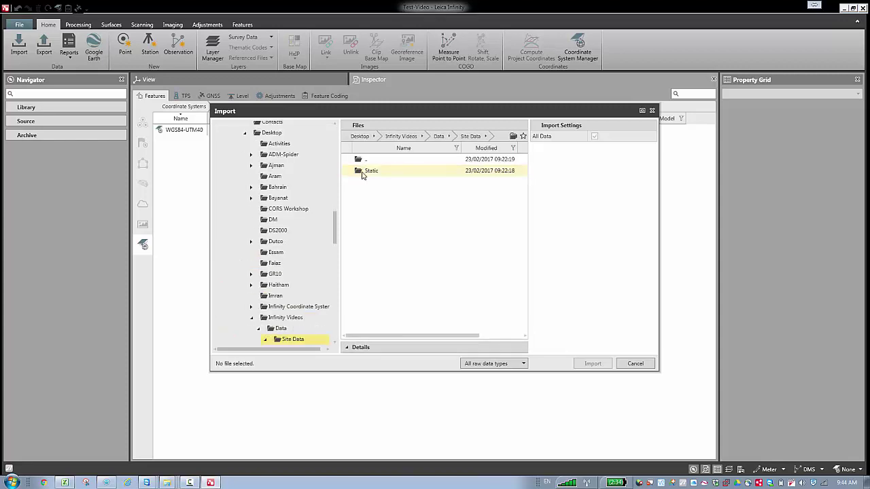
click(362, 173)
double_click(350, 173)
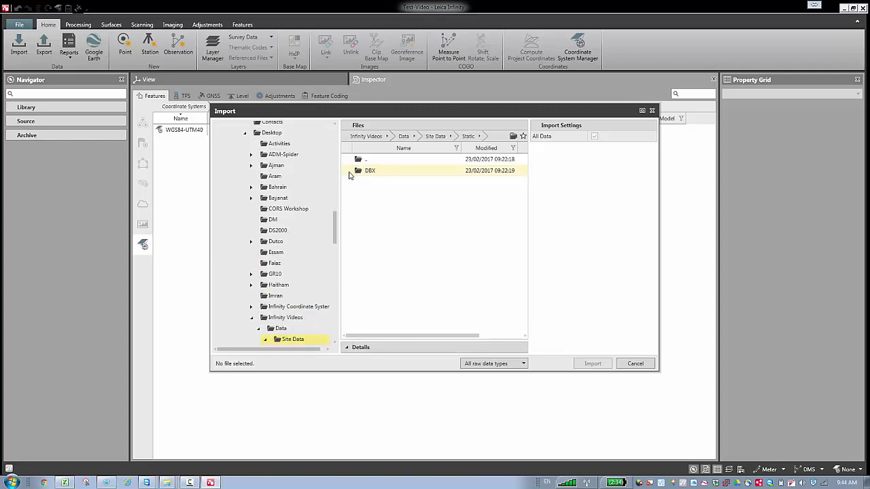
click(362, 175)
double_click(362, 175)
click(377, 176)
double_click(378, 177)
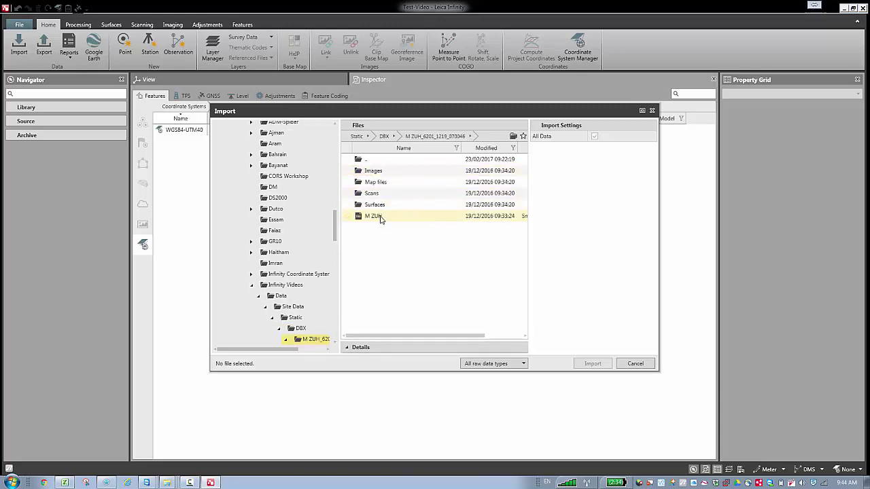
click(380, 216)
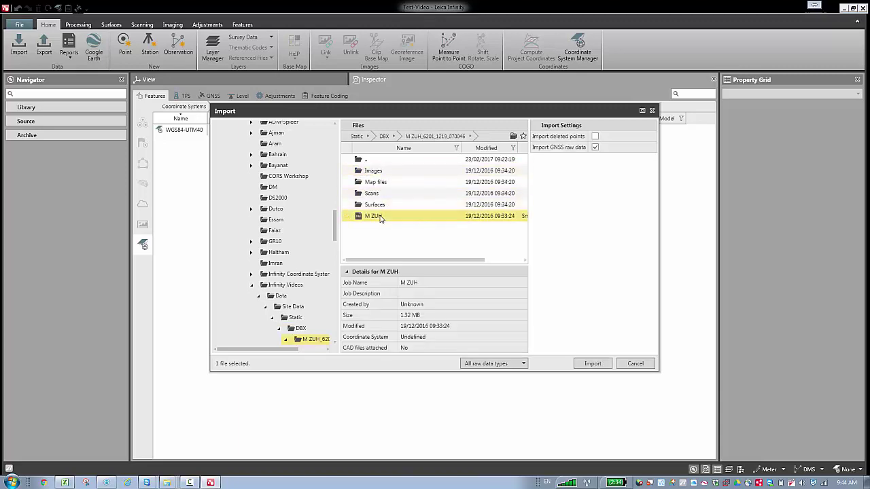
click(588, 364)
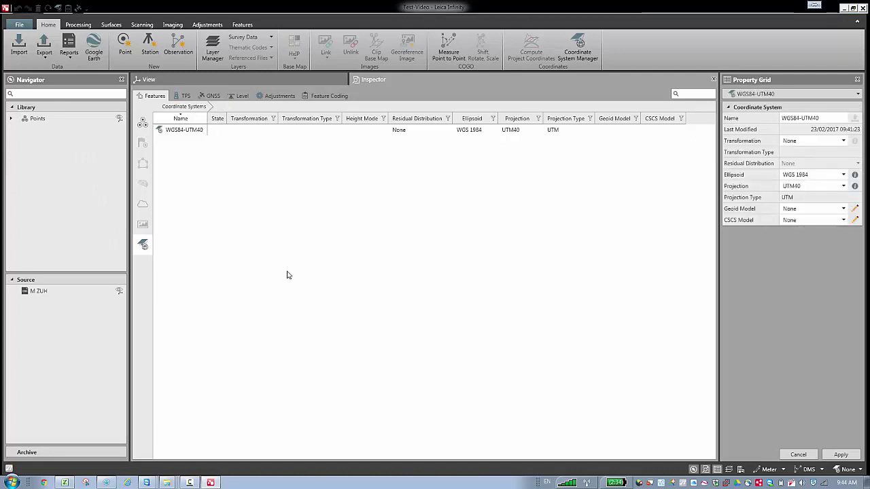
Check the M ZUH source's properties and the imported points, then show the graphical view
click(66, 292)
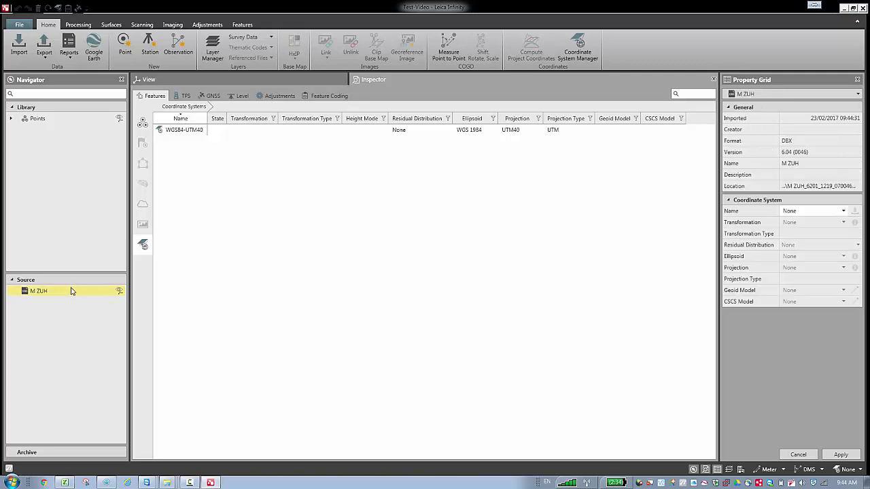
click(11, 118)
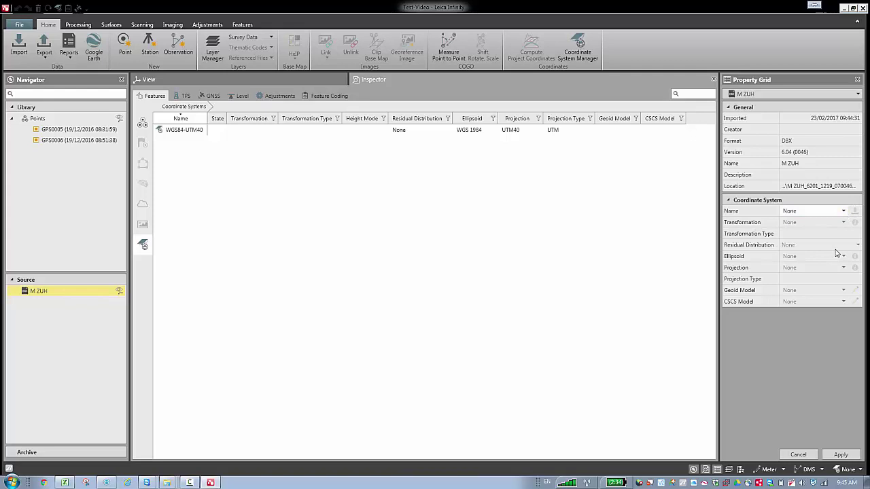
click(286, 79)
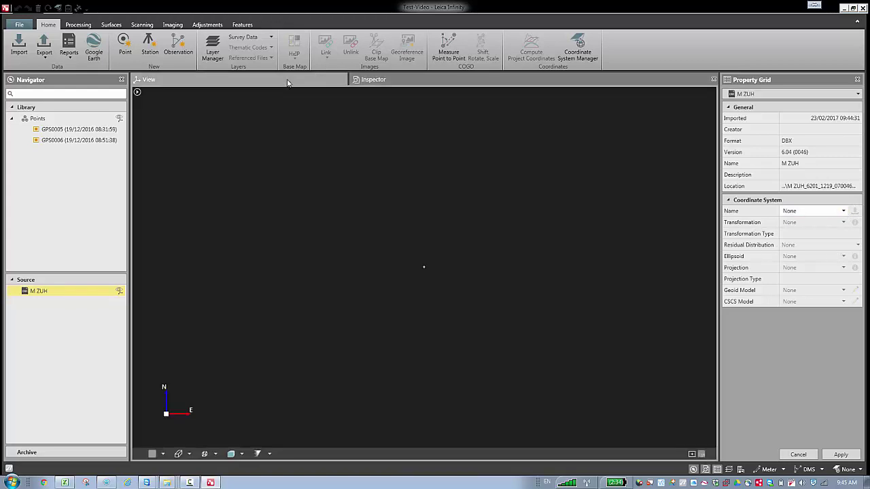
Try the 3D mode in the graphical view and return to 2D Plane View
click(164, 454)
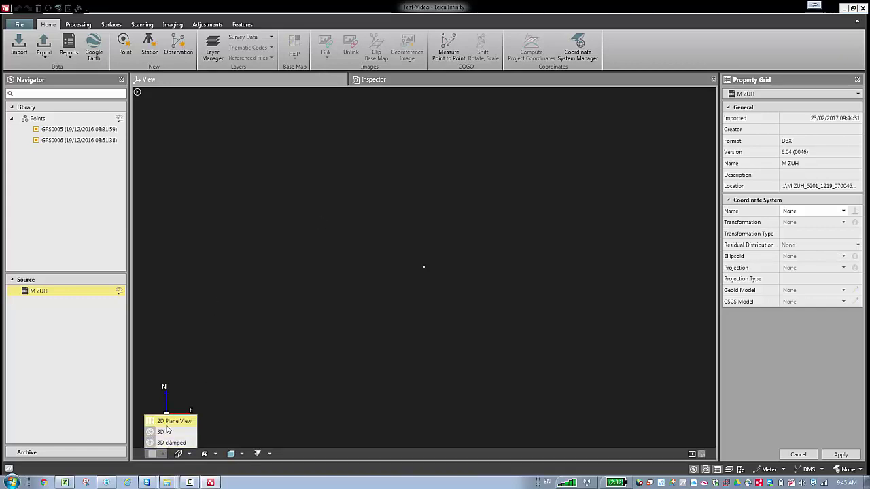
click(169, 432)
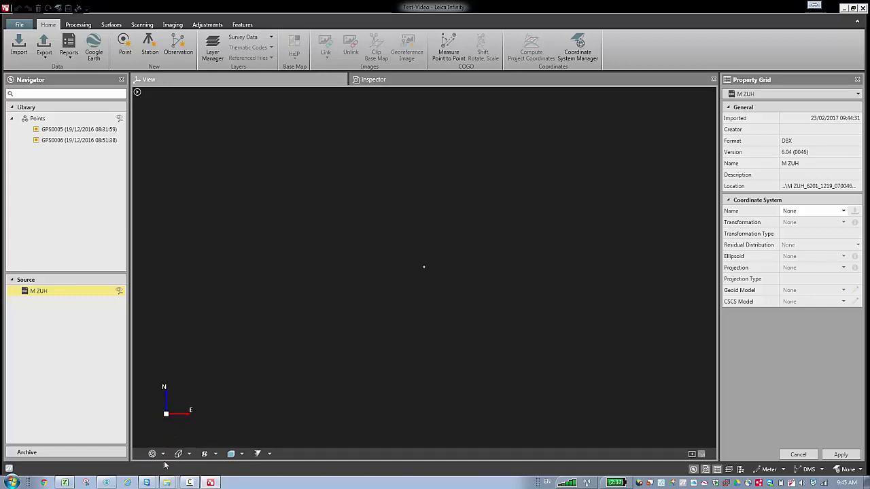
click(166, 453)
click(170, 421)
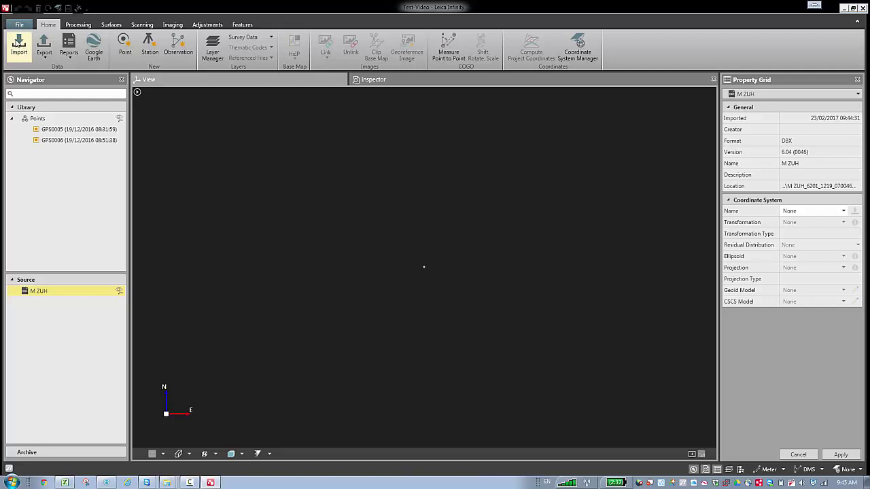
Import the MOHZ job, including its GNSS raw data, from the MOHZ_6192_1219_070042 folder under DBX
click(19, 46)
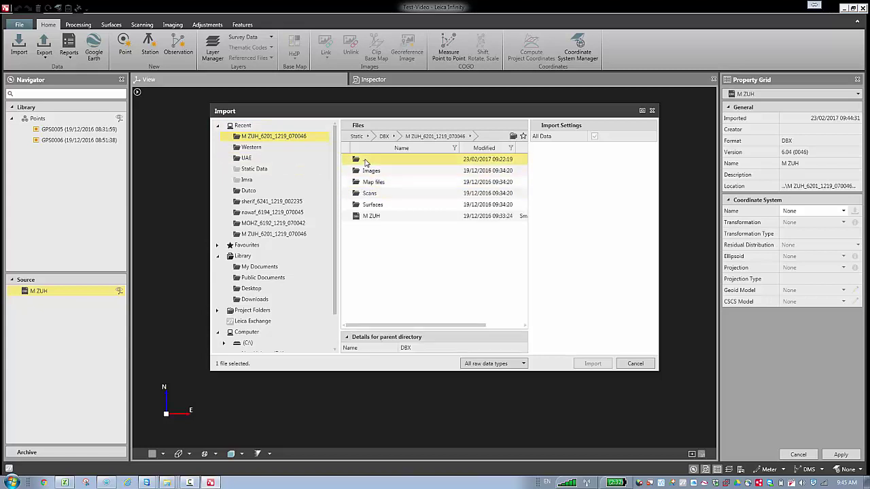
double_click(365, 160)
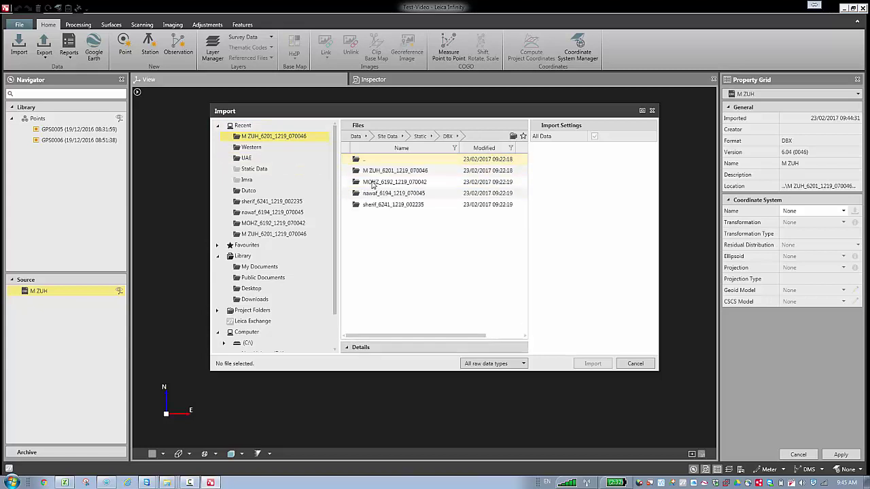
double_click(372, 183)
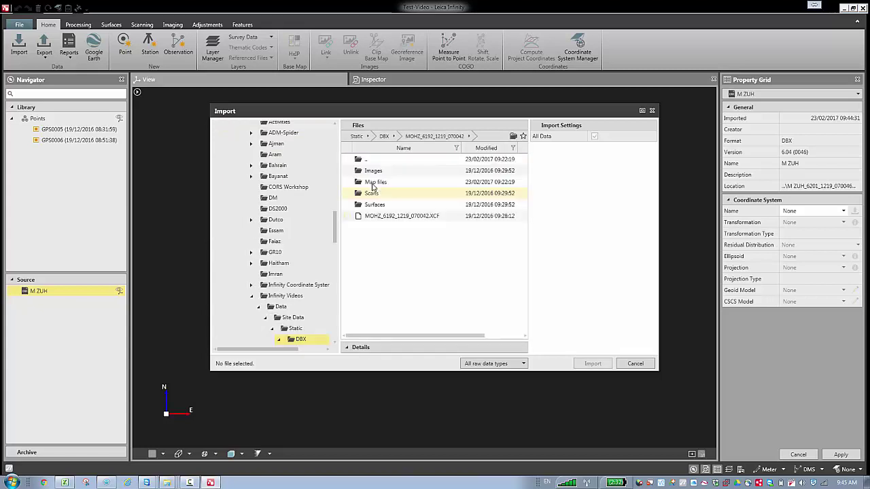
click(373, 217)
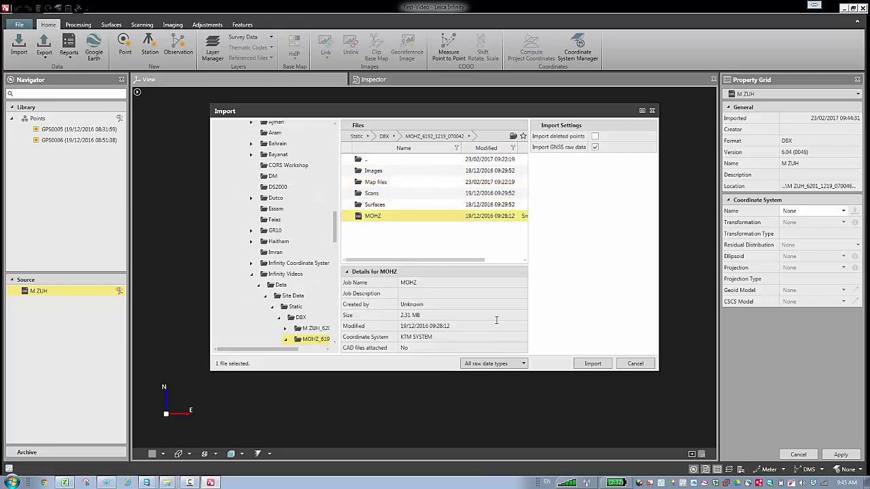
click(592, 364)
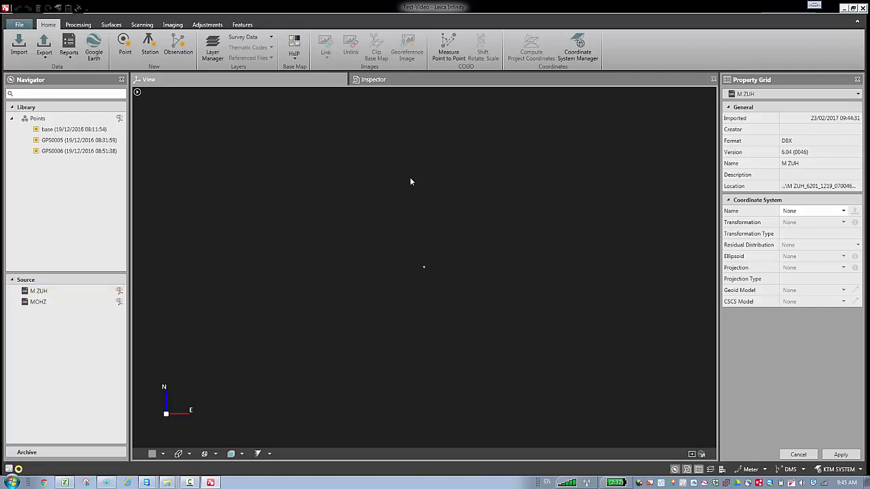
Save the MOHZ source's KTM SYSTEM to the global coordinate systems and compare the M ZUH and MOHZ coordinate system properties
click(33, 307)
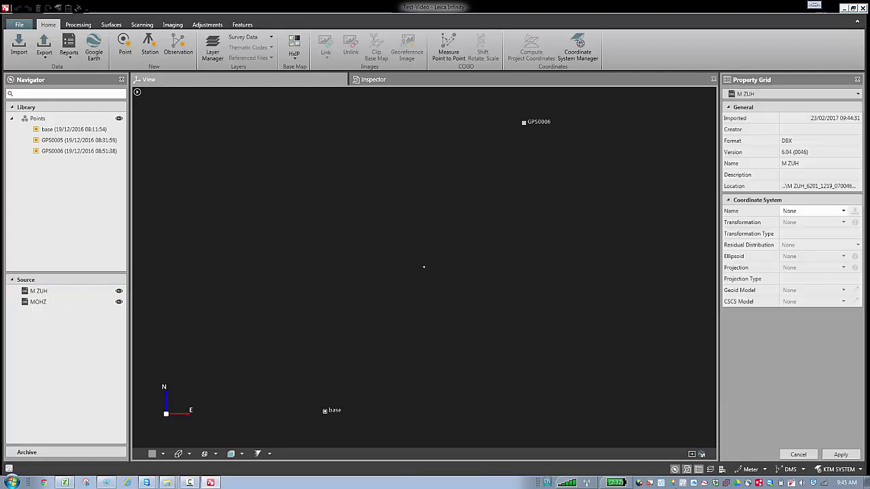
click(840, 470)
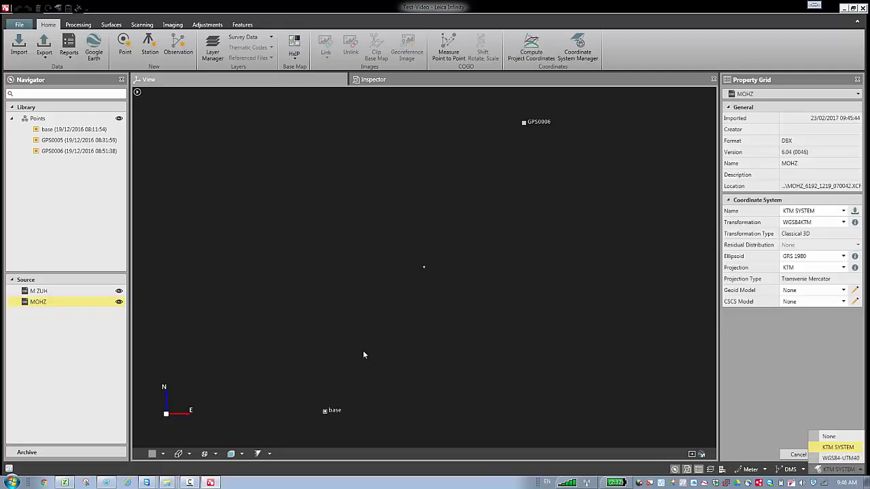
click(55, 326)
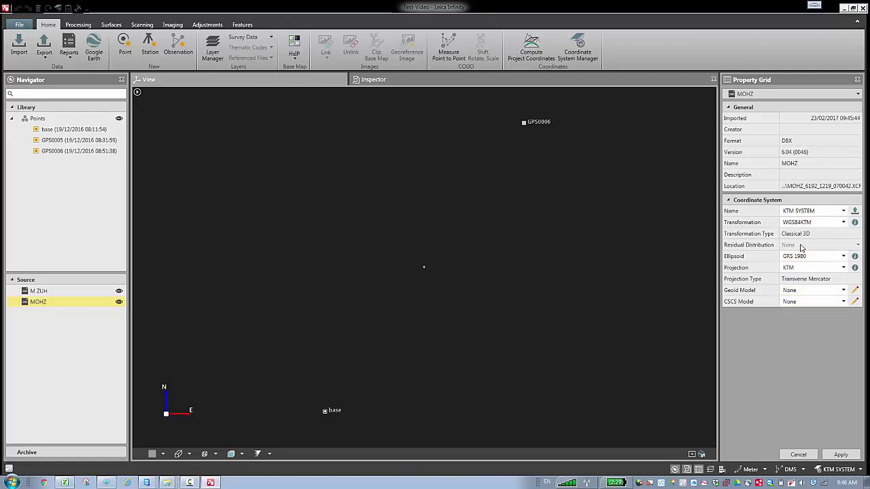
click(855, 212)
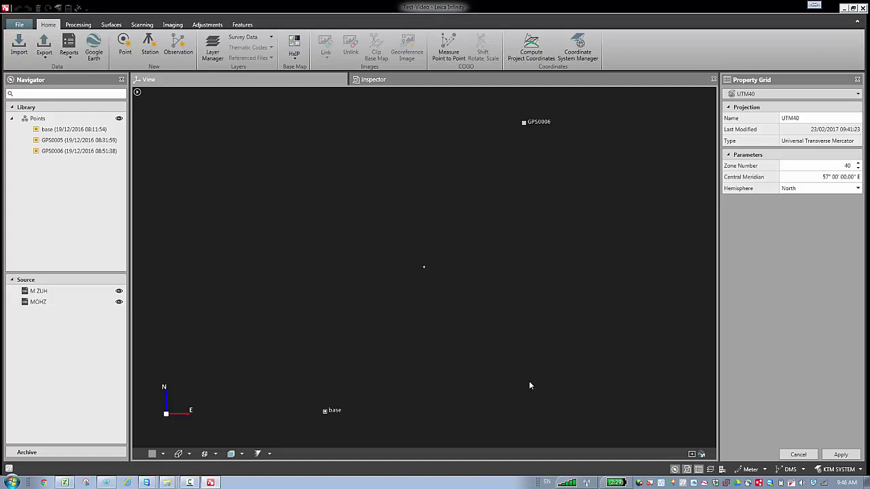
click(46, 295)
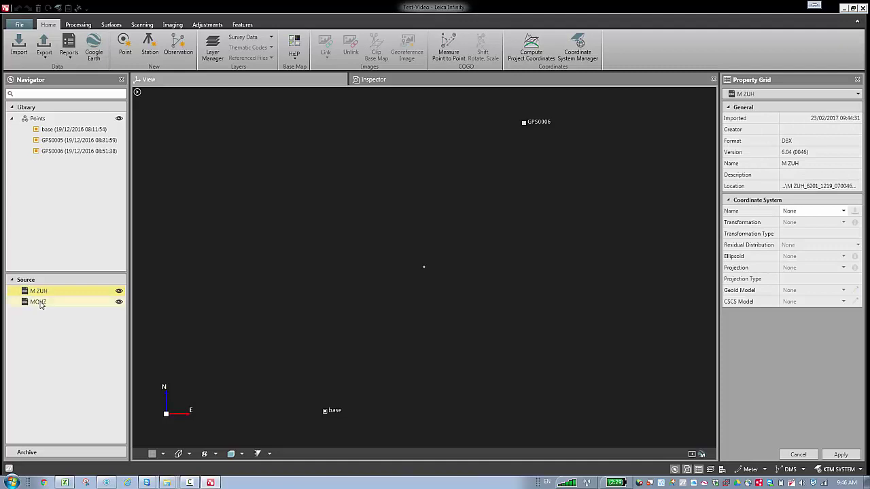
click(41, 303)
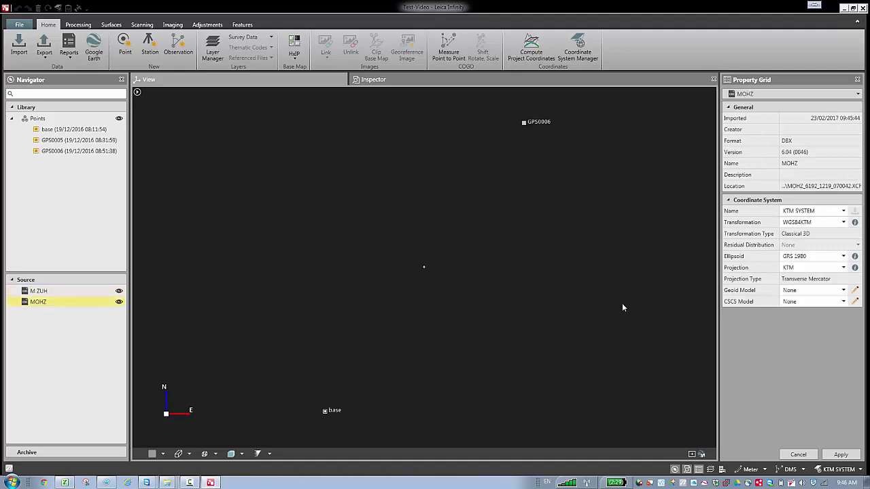
Examine the KTM SYSTEM and Kuwait_KTMGeoid entries in the global list of coordinate systems
click(20, 25)
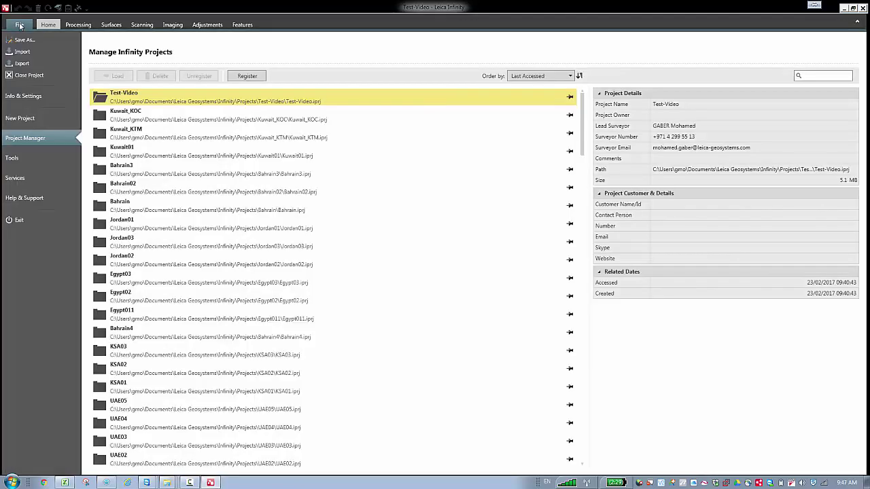
click(12, 159)
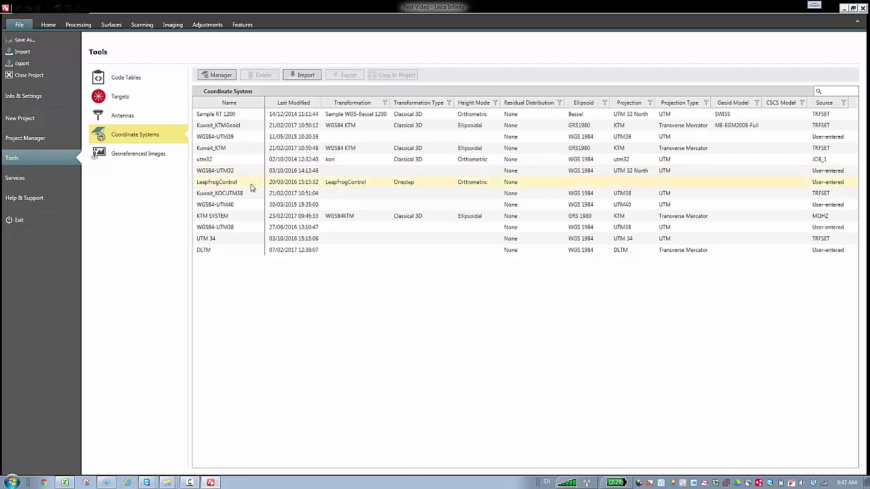
click(236, 219)
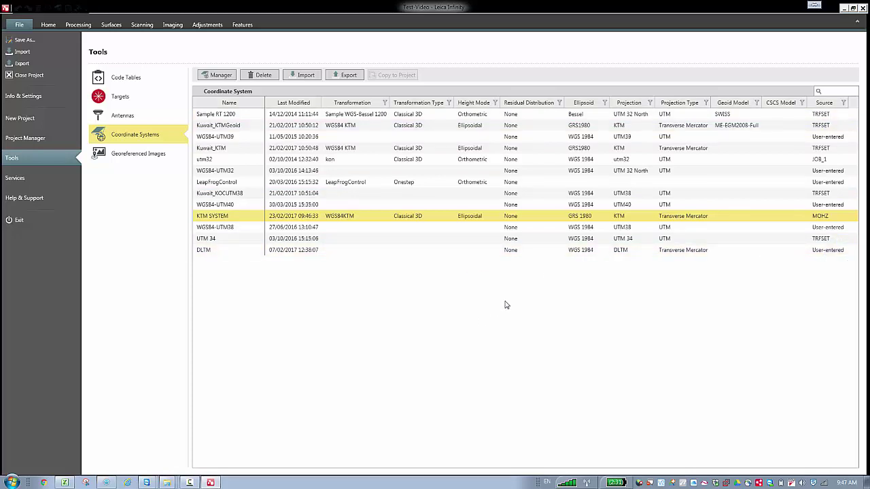
click(814, 128)
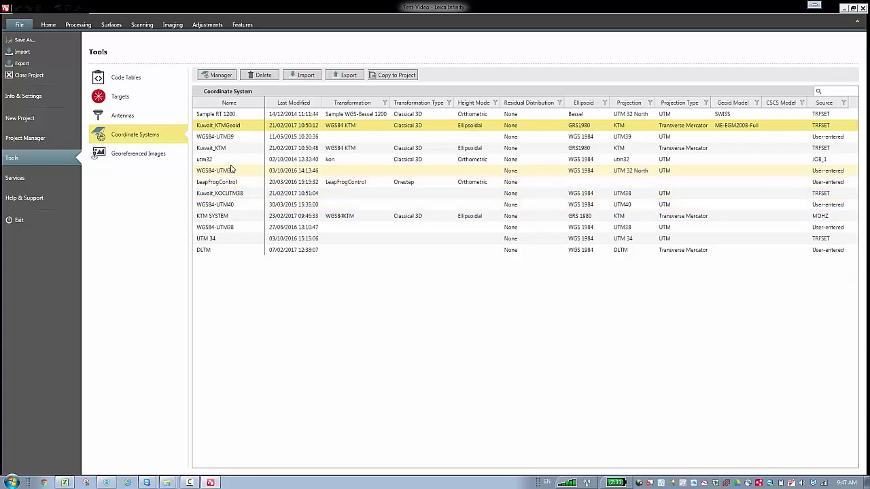
click(219, 217)
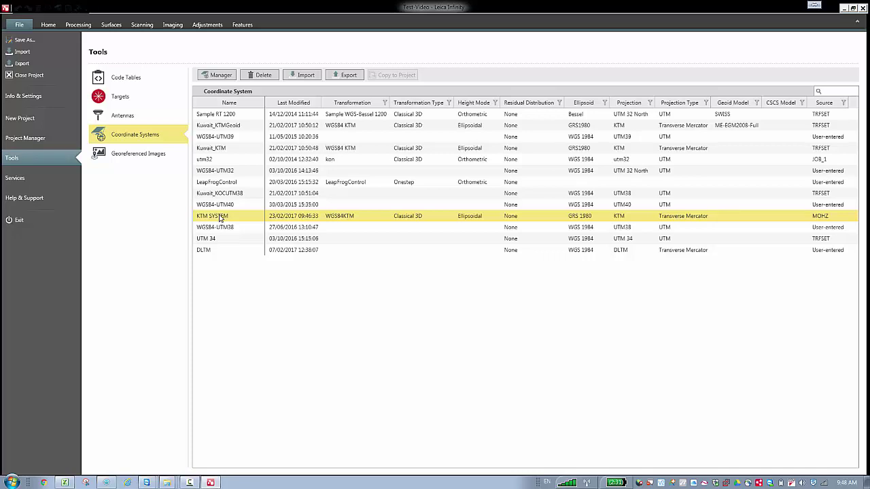
Return to the project workspace and set the project coordinate system to None
click(49, 25)
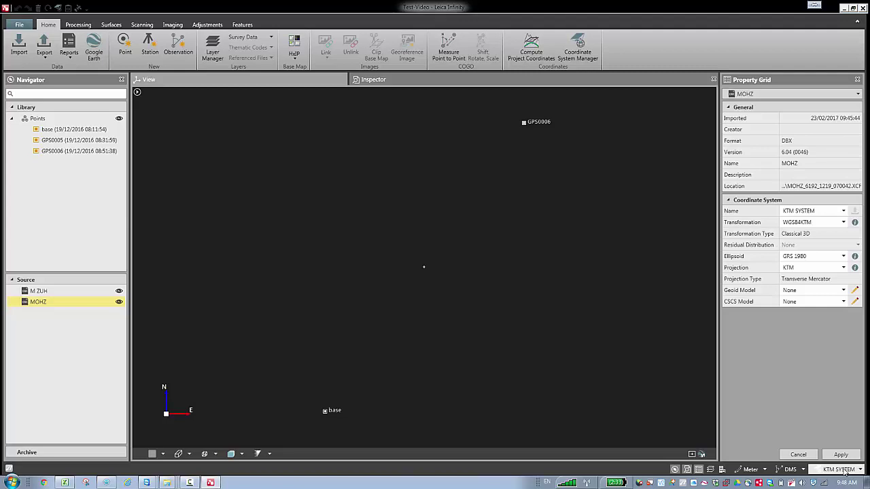
click(845, 470)
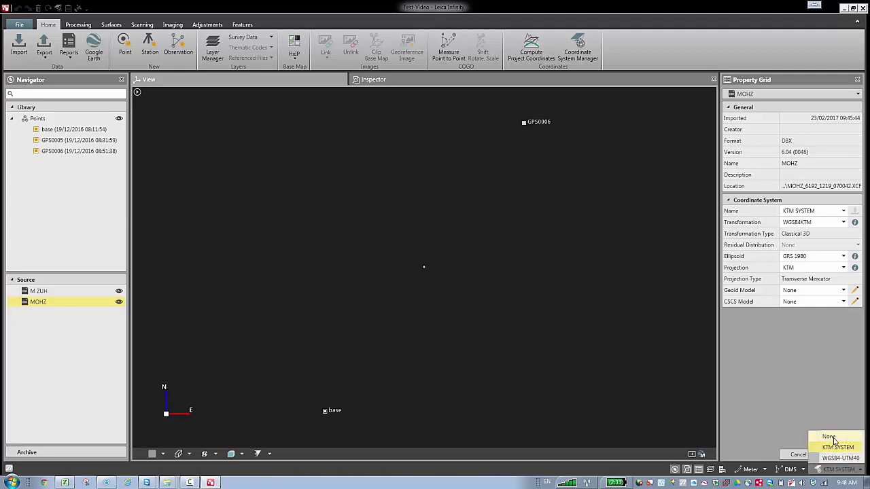
click(832, 438)
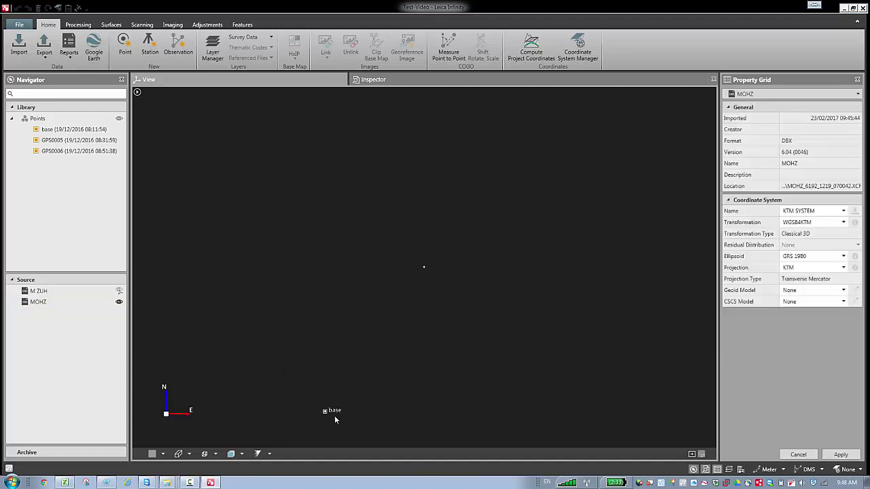
Compare the M ZUH and MOHZ sources' coordinate system properties and review the coordinate systems available for M ZUH without changing it
click(34, 291)
click(39, 303)
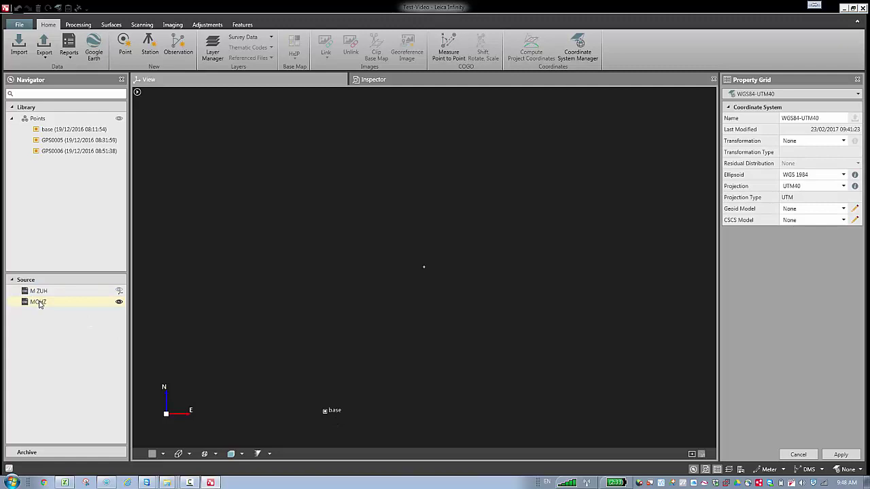
click(39, 303)
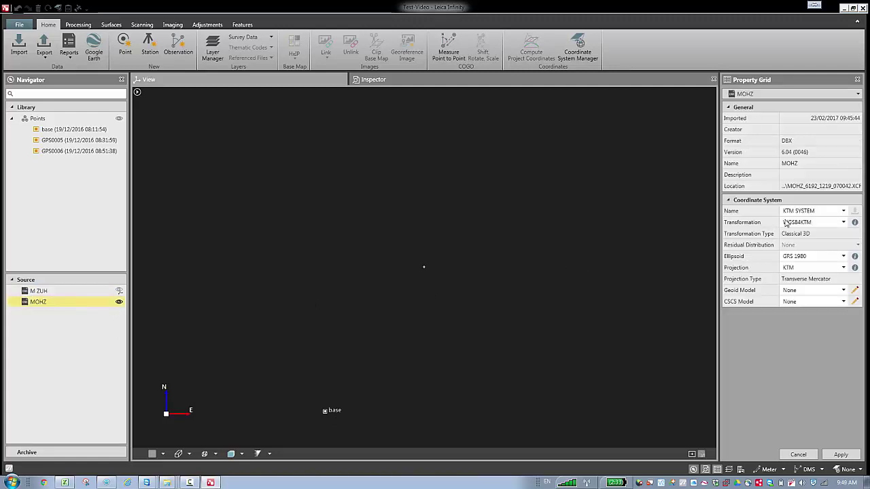
click(40, 292)
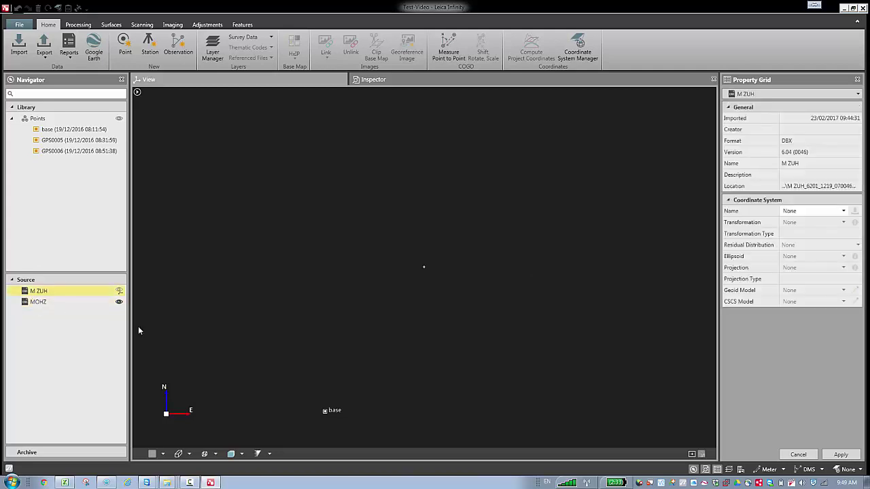
click(843, 212)
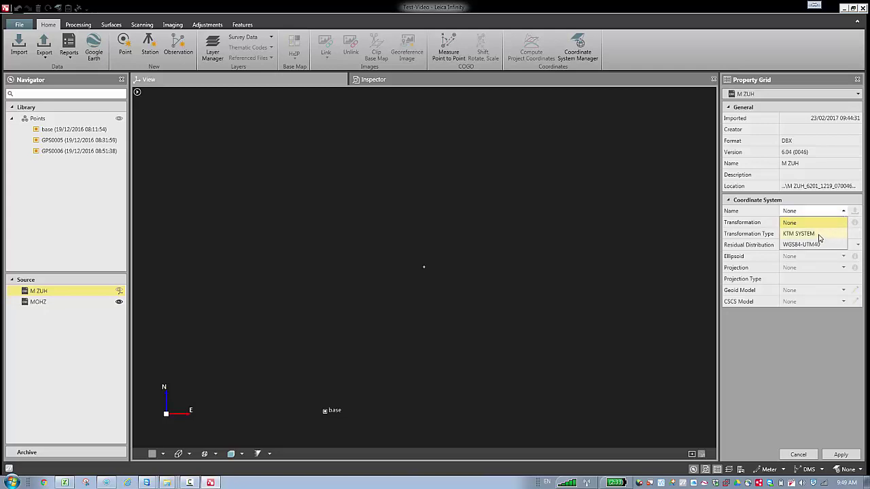
click(793, 355)
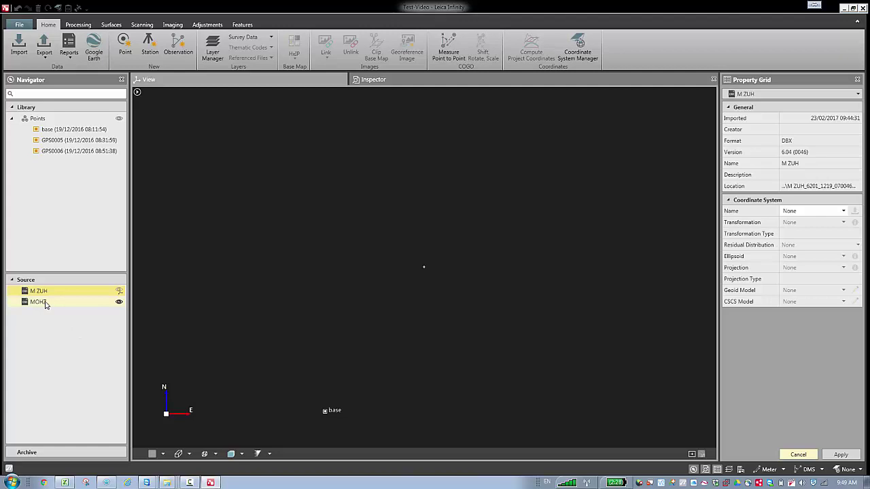
Select the MOHZ source and set the project coordinate system to KTM SYSTEM
key(Down)
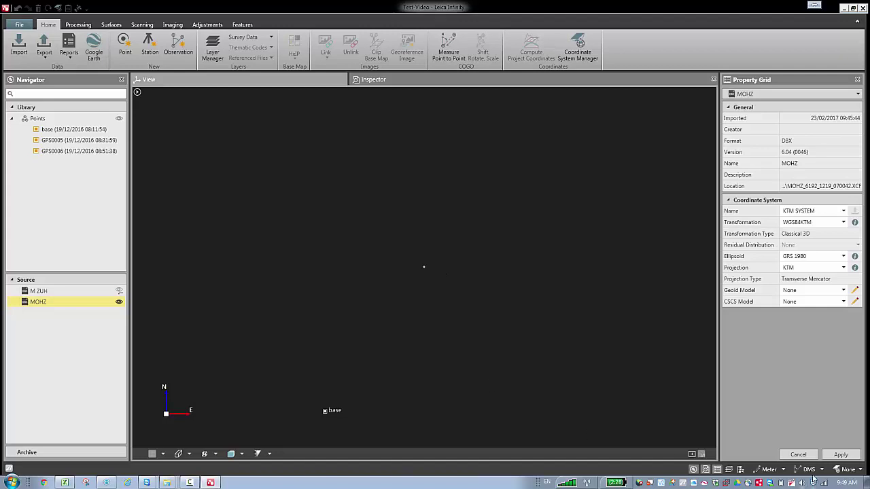
click(859, 469)
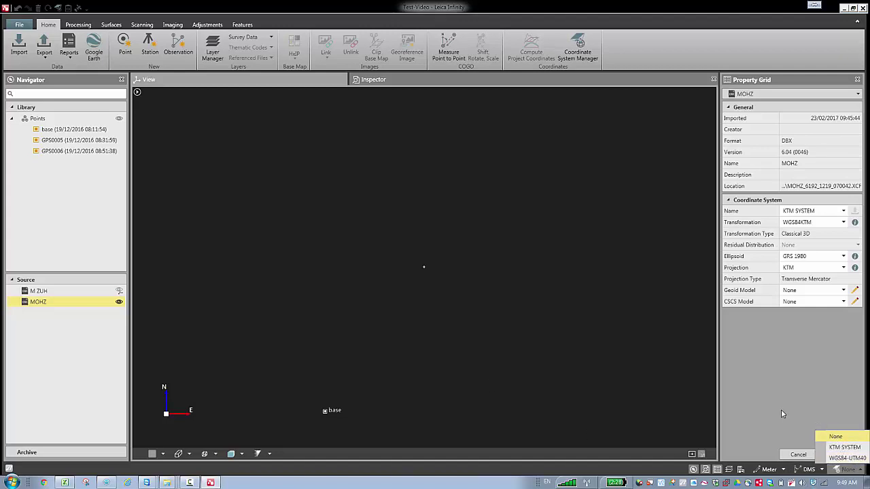
click(843, 447)
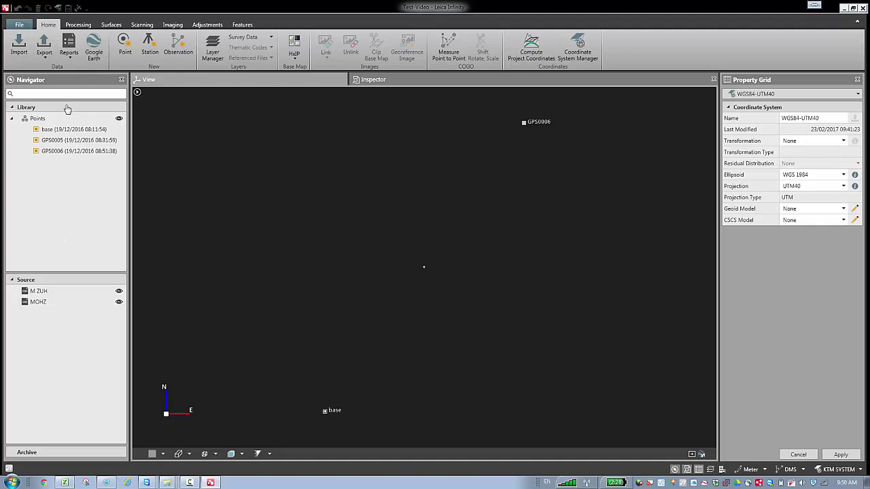
Import the job, including its GNSS raw data, from the DBX folder ending in 6194_1219_070045 and show the new source's properties
click(19, 47)
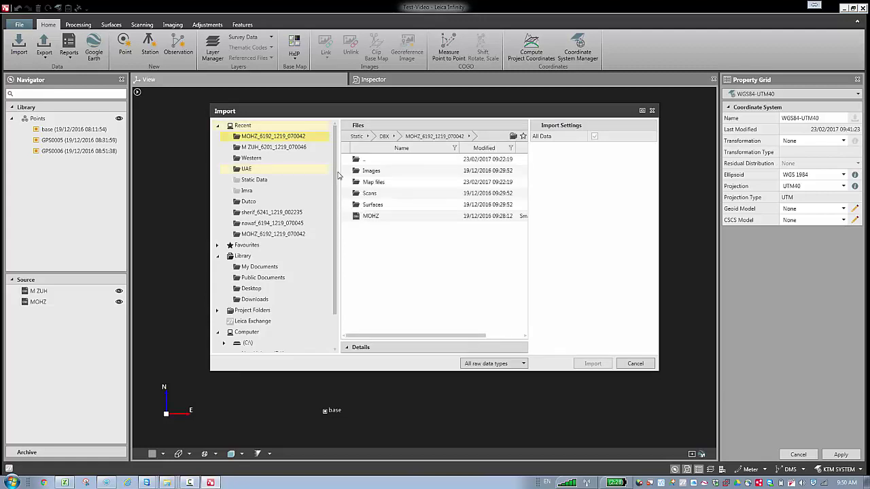
click(373, 159)
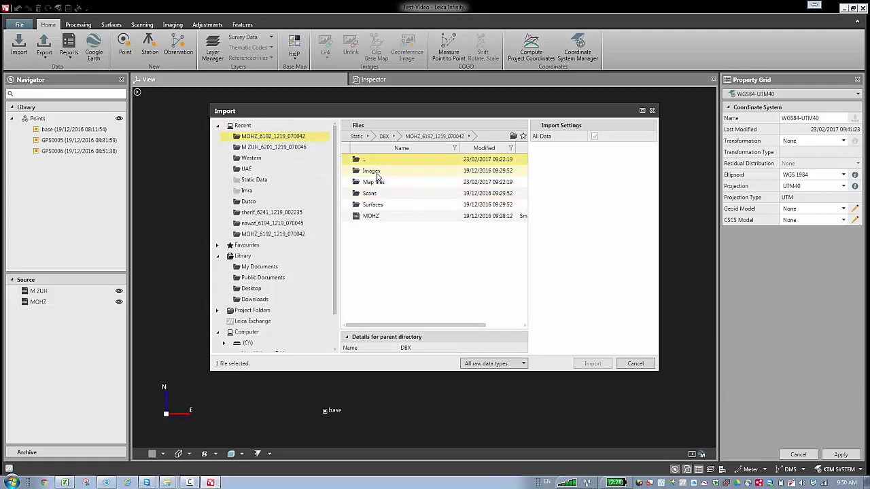
double_click(378, 163)
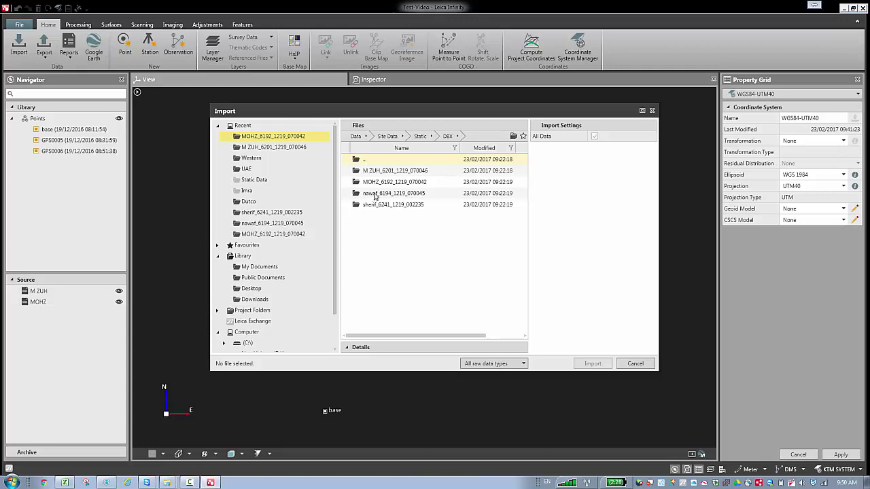
double_click(373, 196)
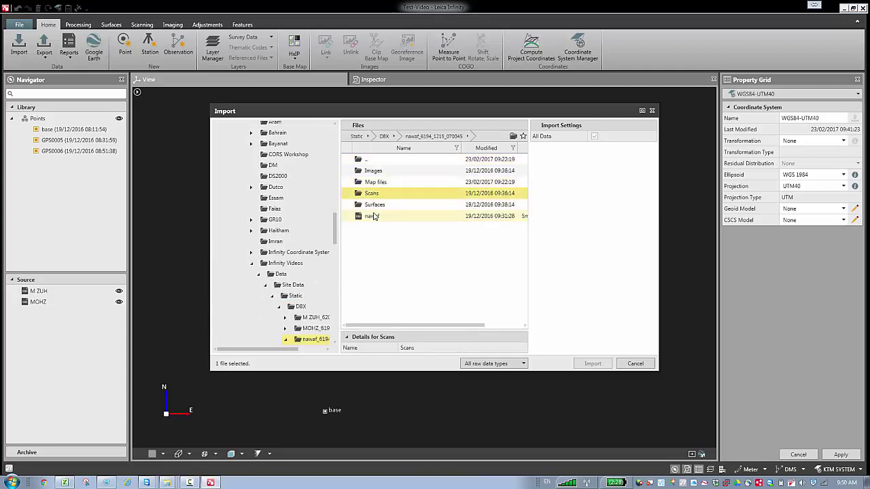
click(373, 218)
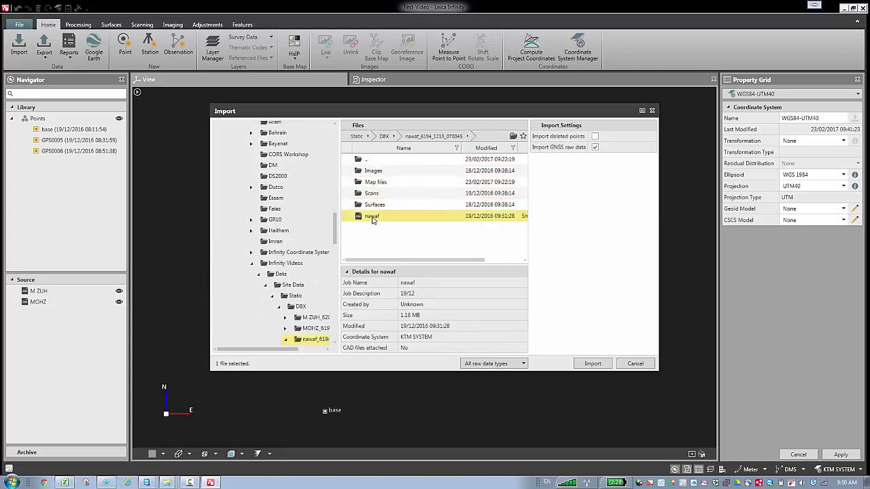
click(590, 364)
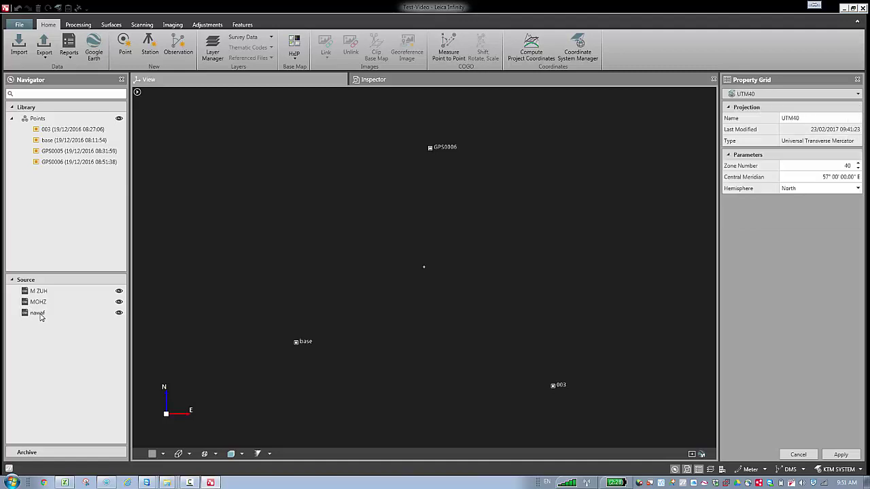
click(38, 313)
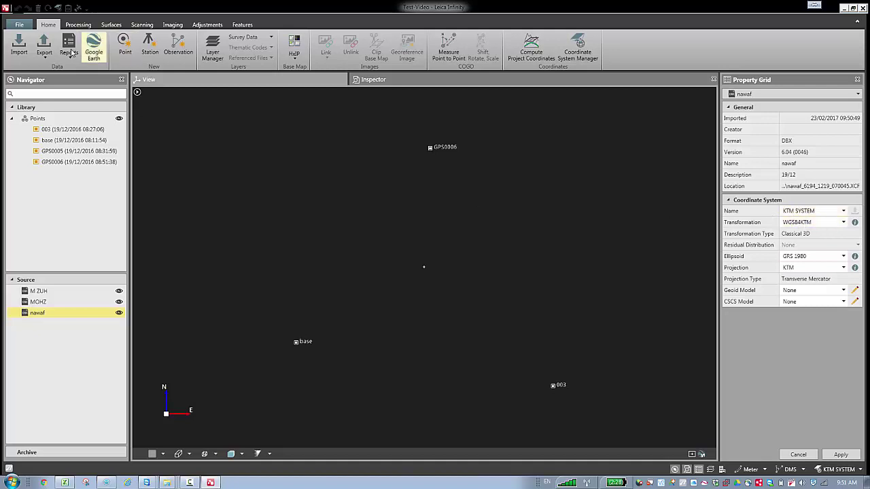
Import the job, including its GNSS raw data, from the DBX folder ending in 6241_1219_002235
click(19, 48)
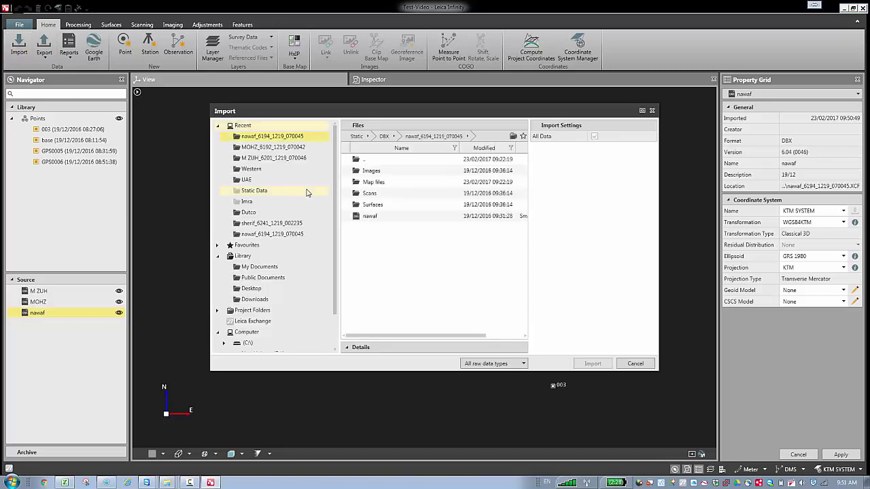
double_click(366, 160)
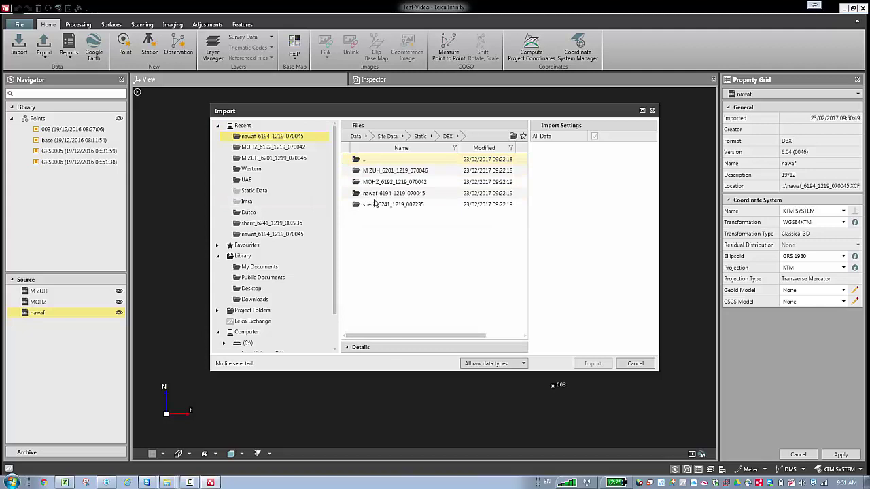
double_click(374, 204)
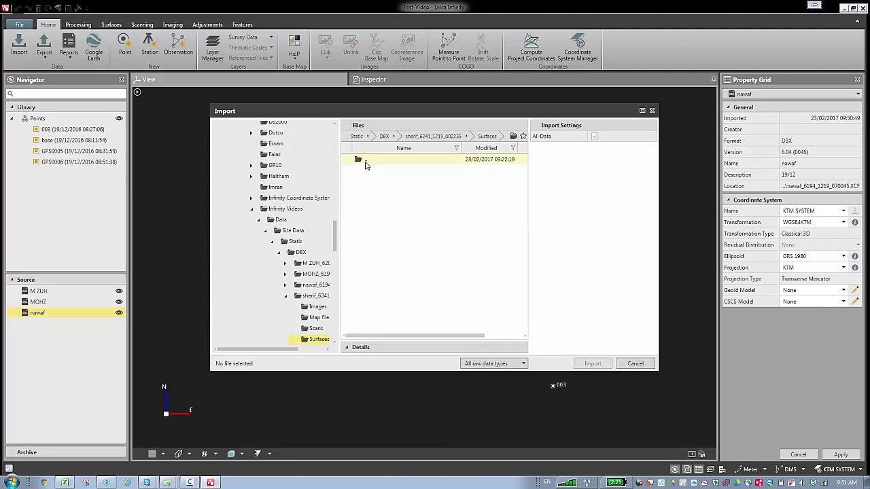
double_click(365, 163)
click(369, 217)
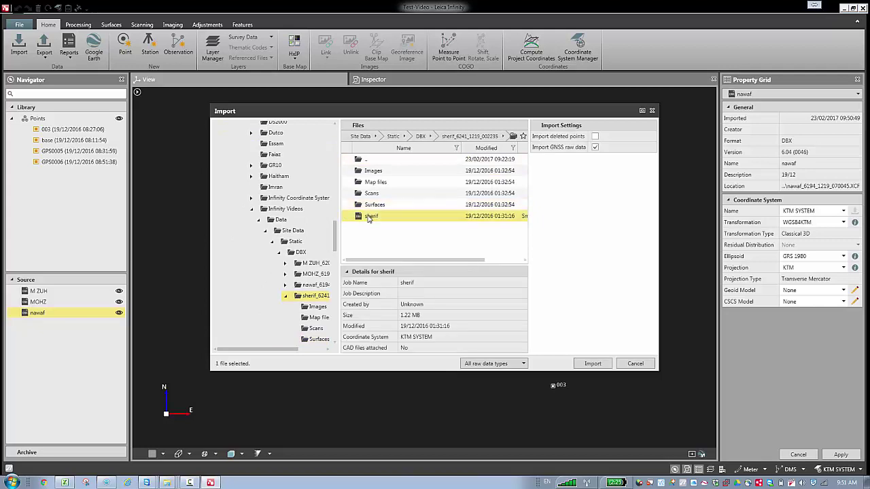
click(594, 364)
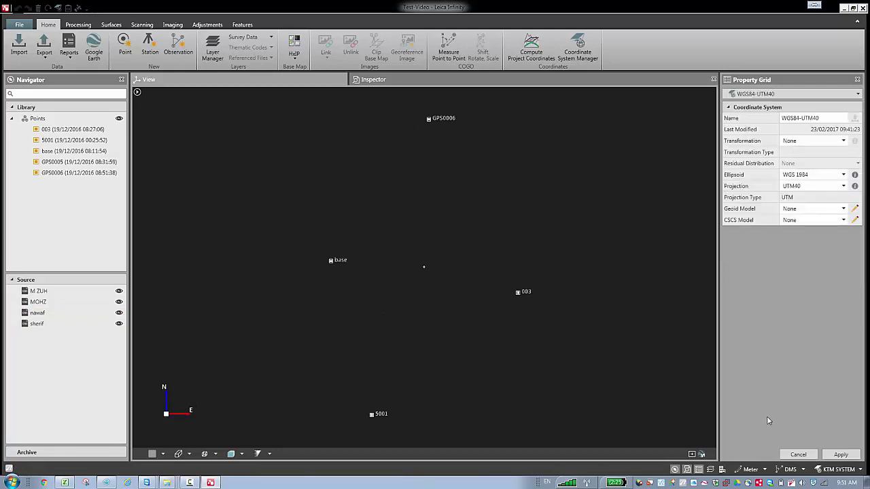
Set the project coordinate system to None and show the M ZUH source's coordinate system properties
click(861, 470)
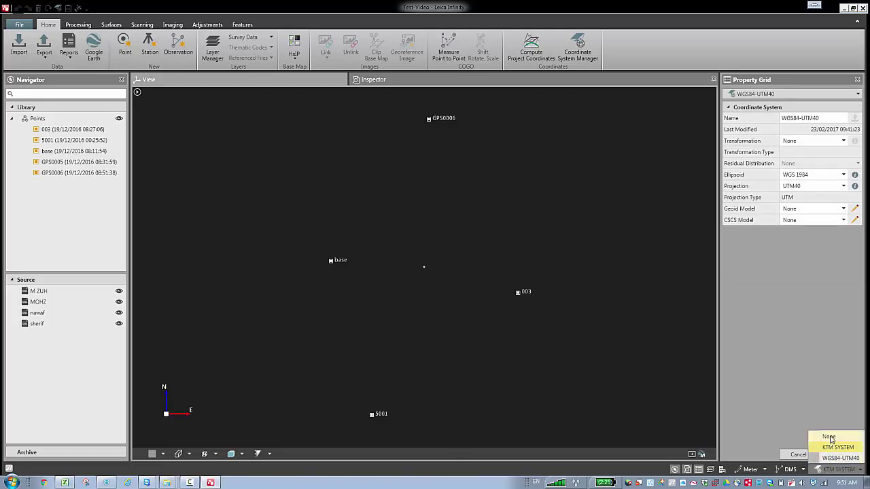
click(829, 437)
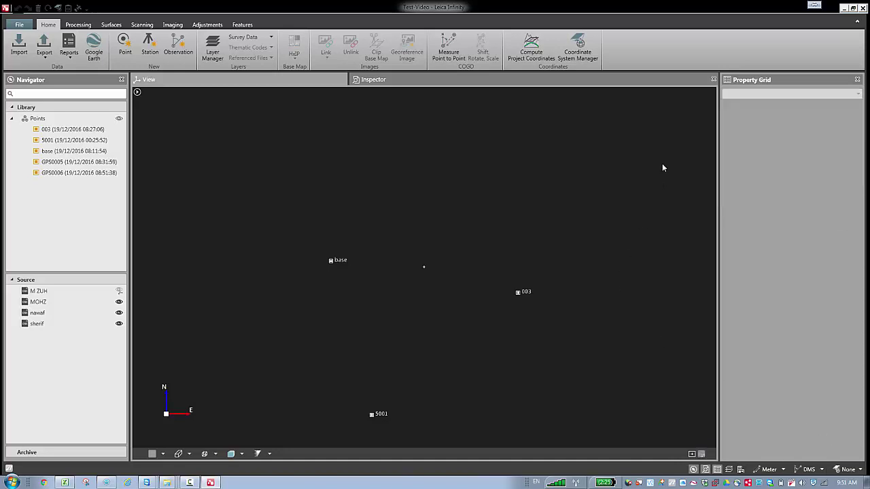
click(38, 290)
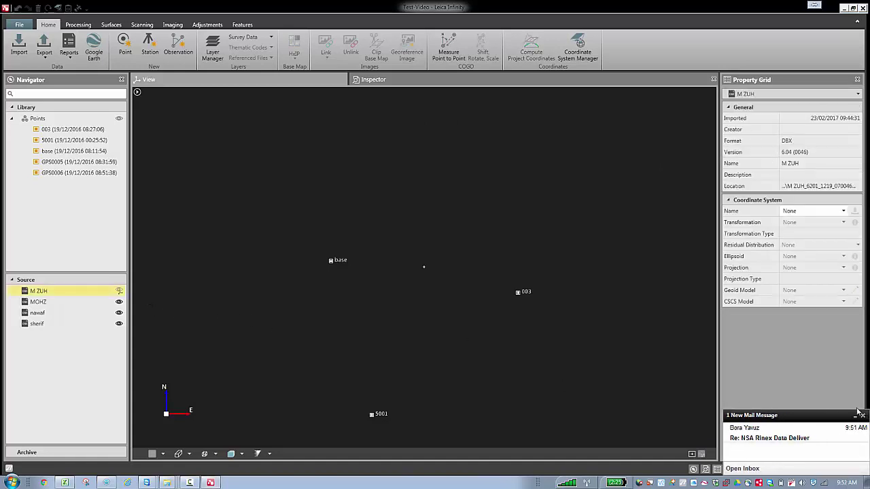
click(862, 416)
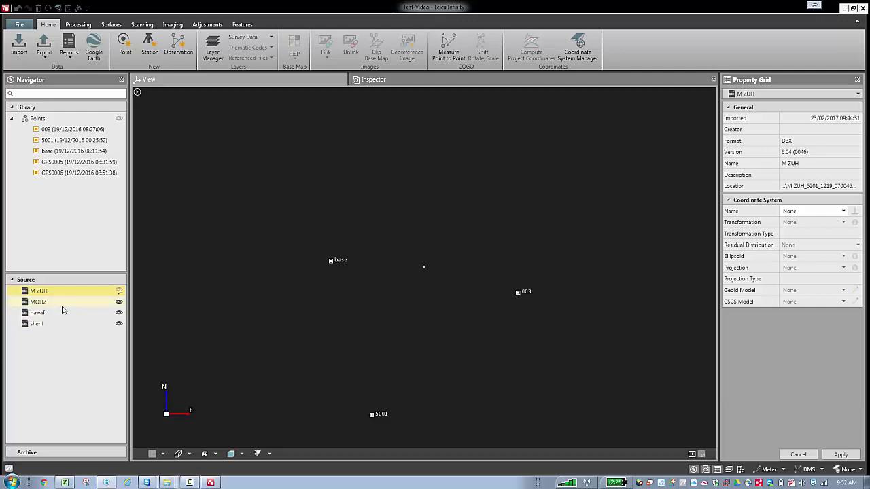
click(190, 482)
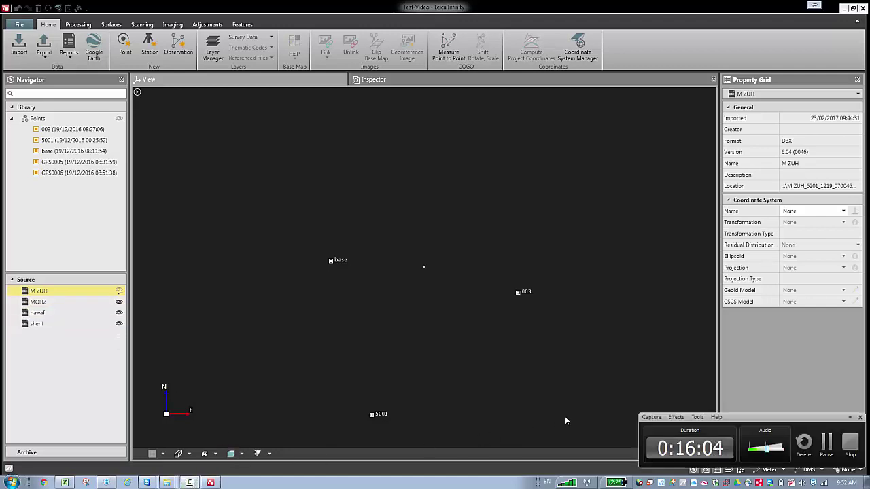